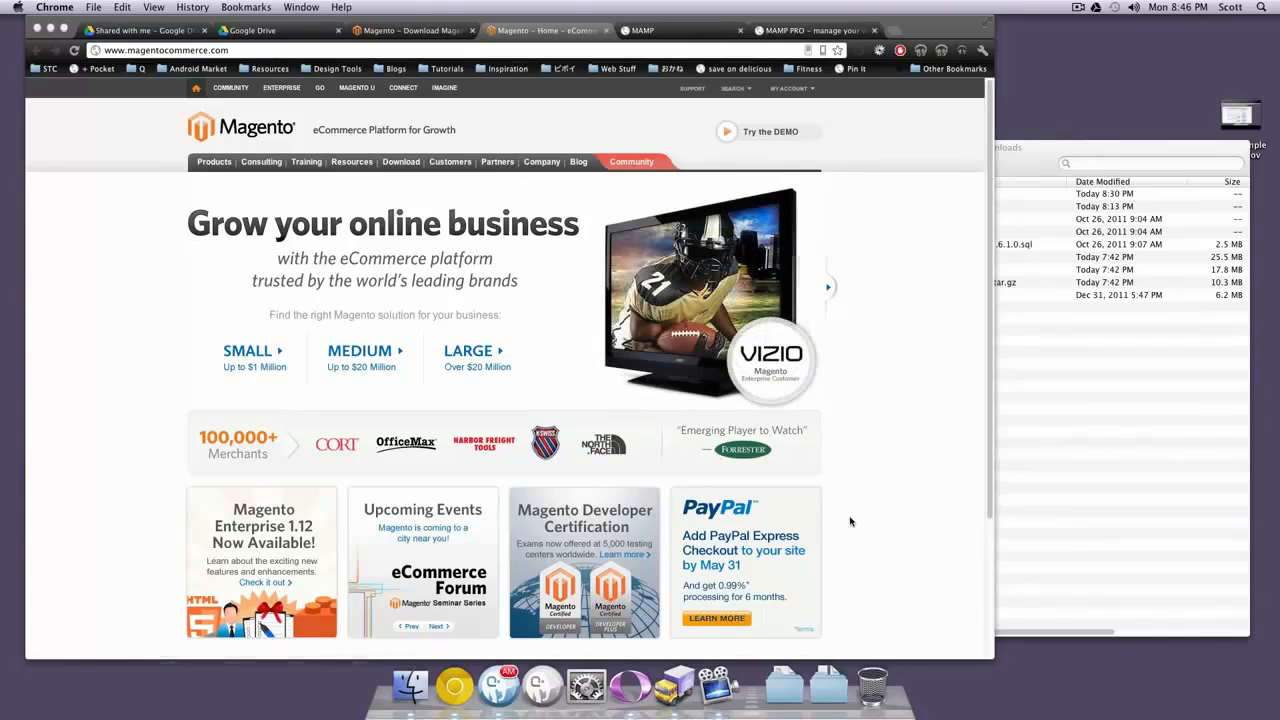
Bring the Finder Downloads window with the extracted magento and sample-data folders to the front
{"action": "left_click", "coordinate": [998, 148]}
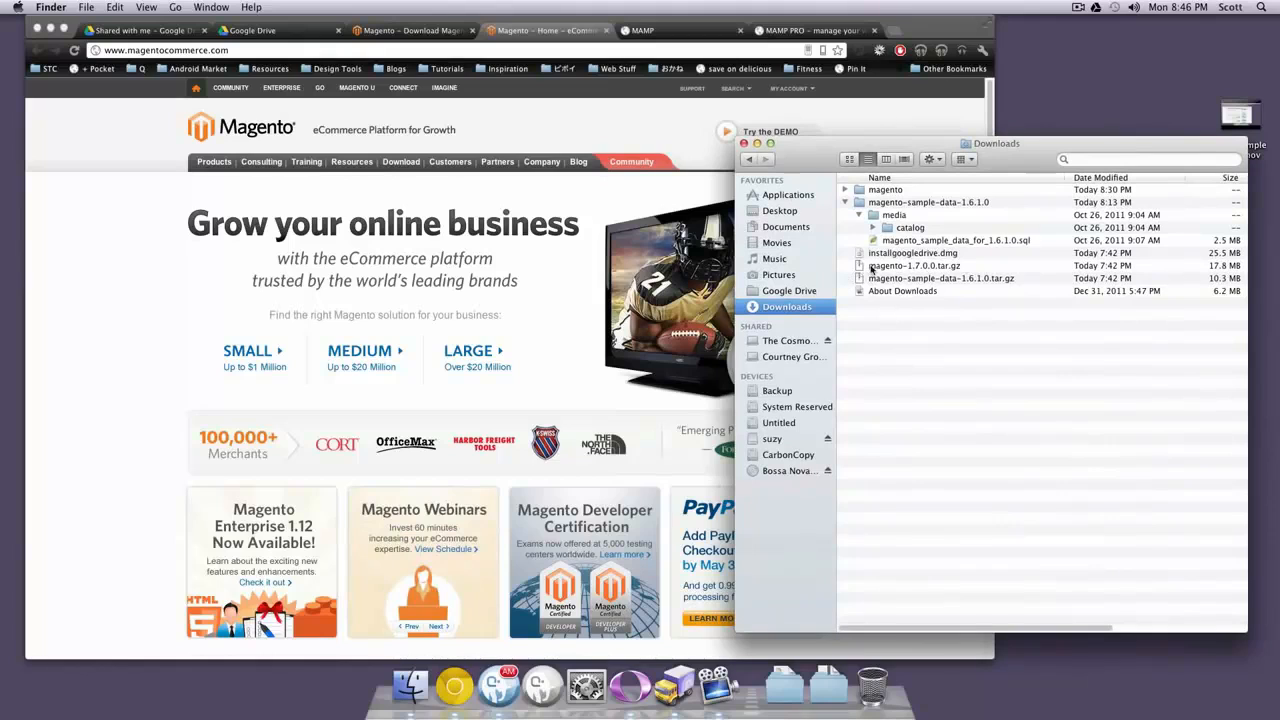
Return to Chrome's phpMyAdmin tab showing the level_mag import finished with 1429 queries
{"action": "left_click", "coordinate": [782, 34]}
{"action": "left_click", "coordinate": [697, 34]}
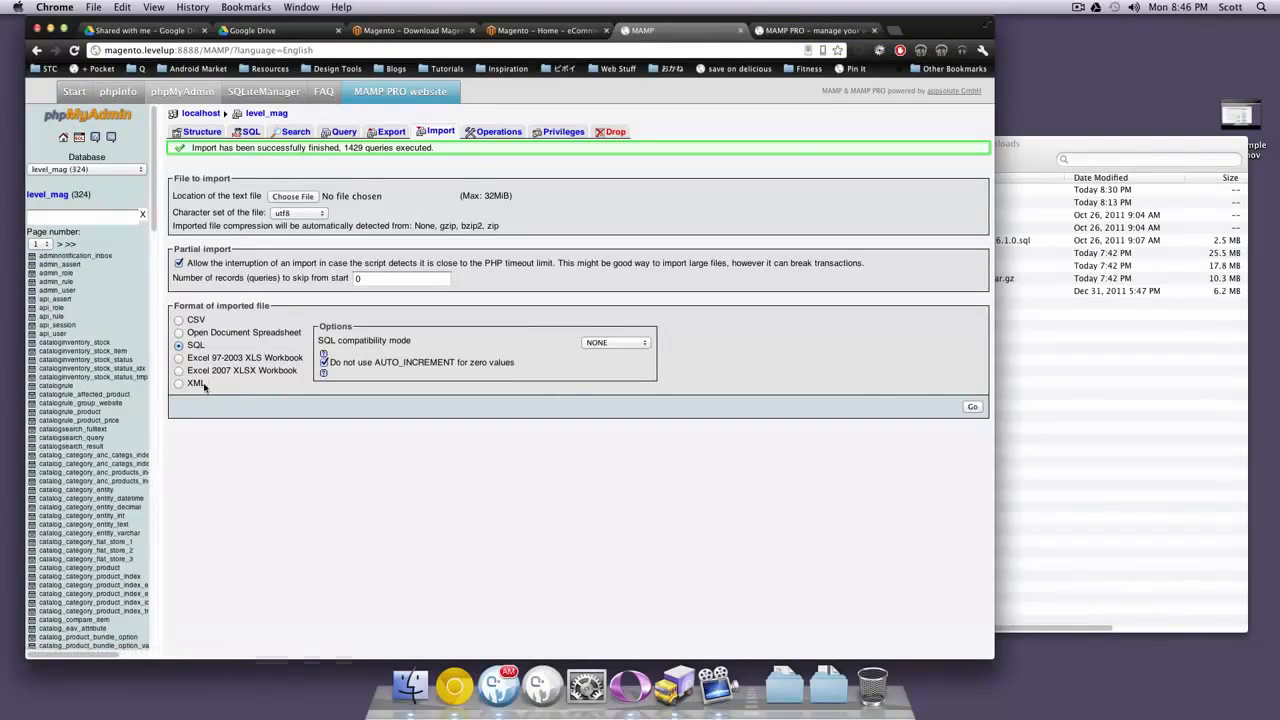
On the Magento download page, highlight version 1.7.0.0 and its April 24, 2012 release date, then bring Downloads forward
{"action": "left_click", "coordinate": [422, 33]}
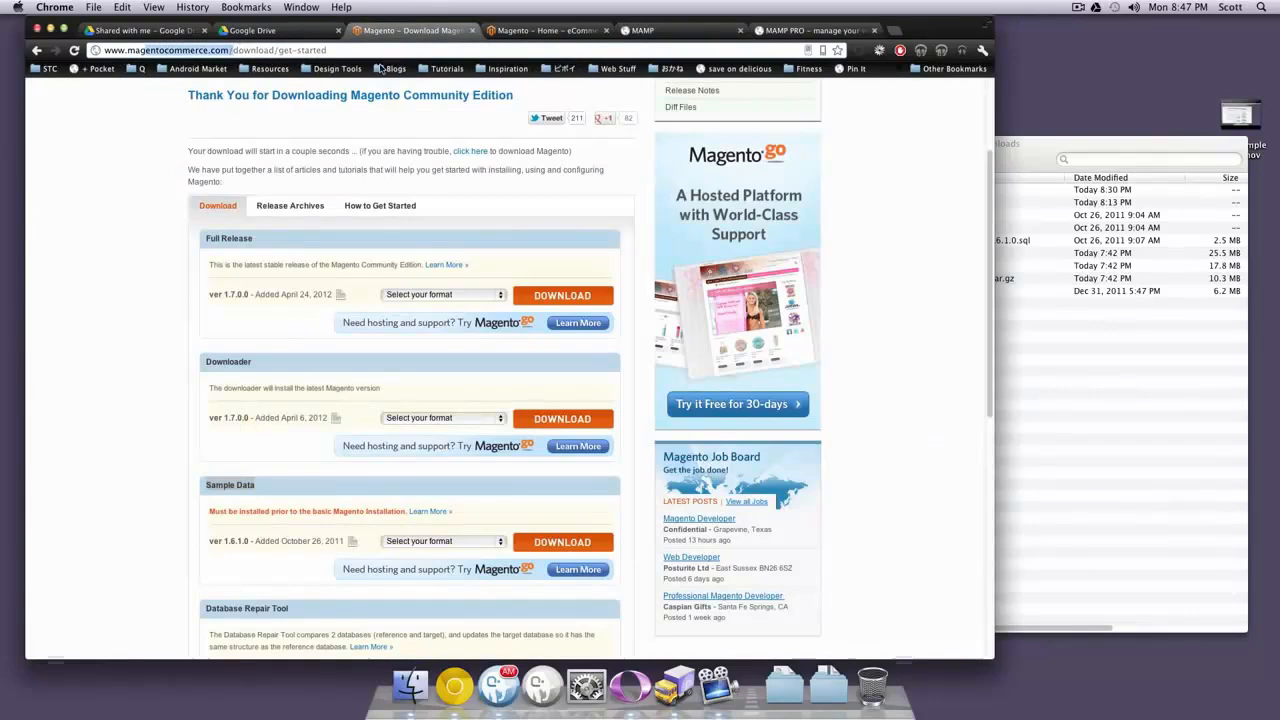
{"action": "left_click_drag", "start_coordinate": [254, 295], "coordinate": [212, 297]}
{"action": "left_click", "coordinate": [275, 310]}
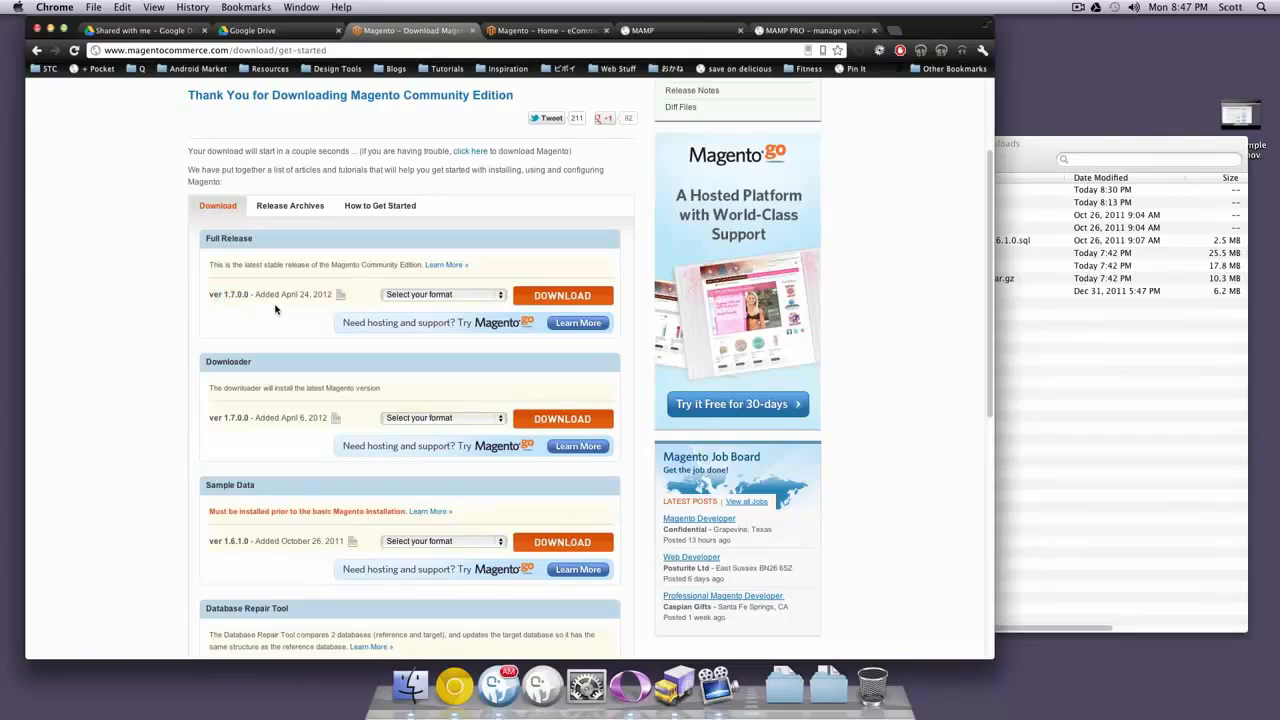
{"action": "left_click_drag", "start_coordinate": [281, 296], "coordinate": [316, 294]}
{"action": "left_click", "coordinate": [944, 334]}
{"action": "mouse_move", "coordinate": [1046, 165]}
{"action": "left_mouse_down"}
{"action": "mouse_move", "coordinate": [1093, 122]}
{"action": "mouse_move", "coordinate": [1032, 147]}
{"action": "left_mouse_up"}
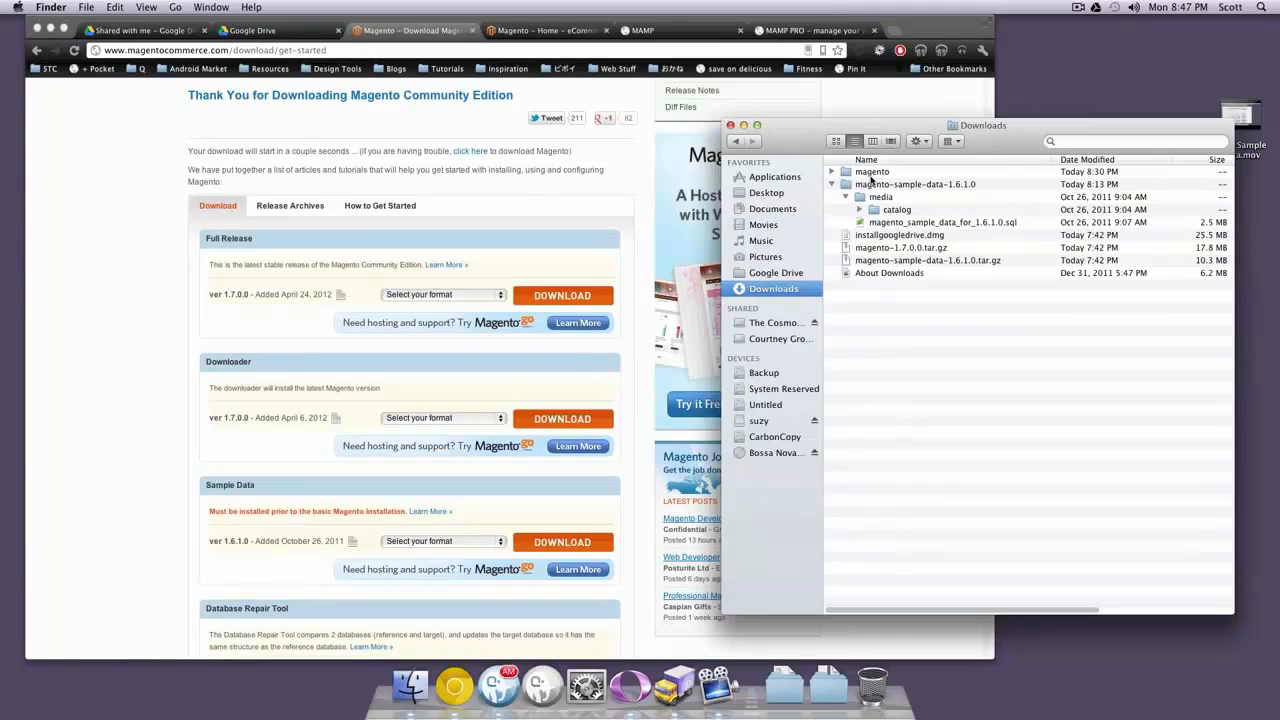
Move the magento folder from Downloads into Documents, replacing the existing copy, and expand it there
{"action": "left_click", "coordinate": [845, 173]}
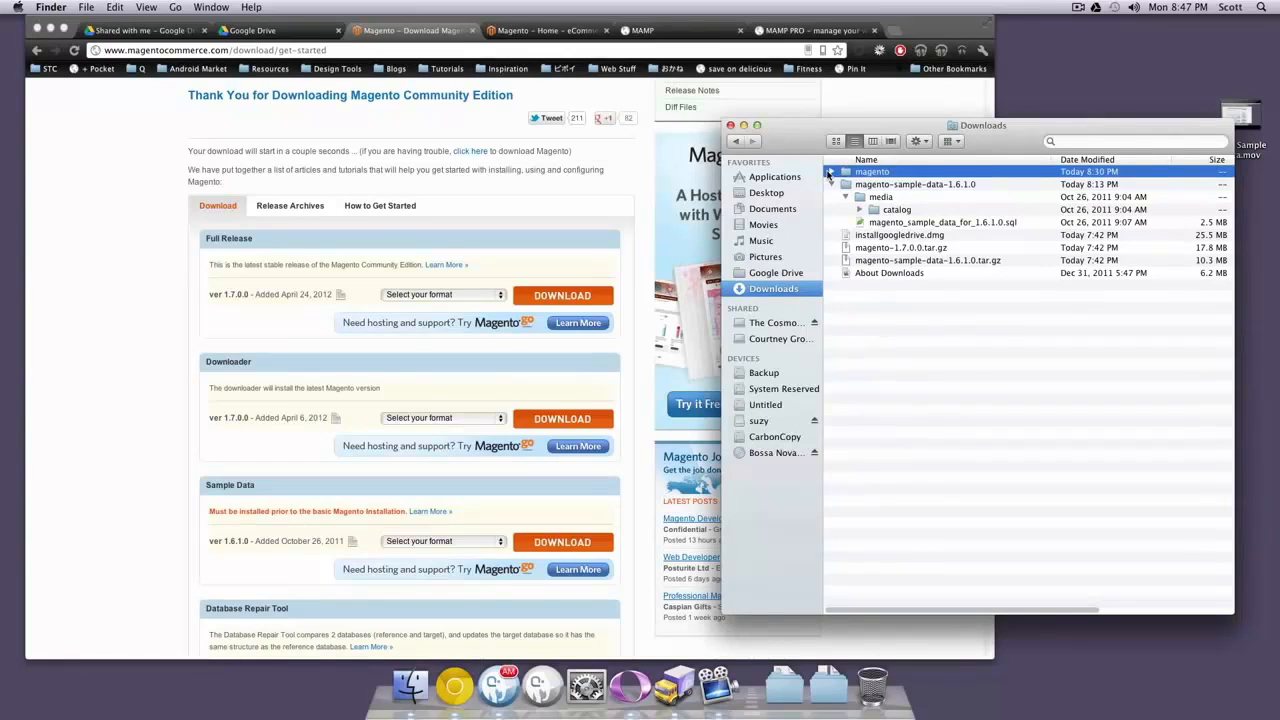
{"action": "left_click", "coordinate": [832, 173]}
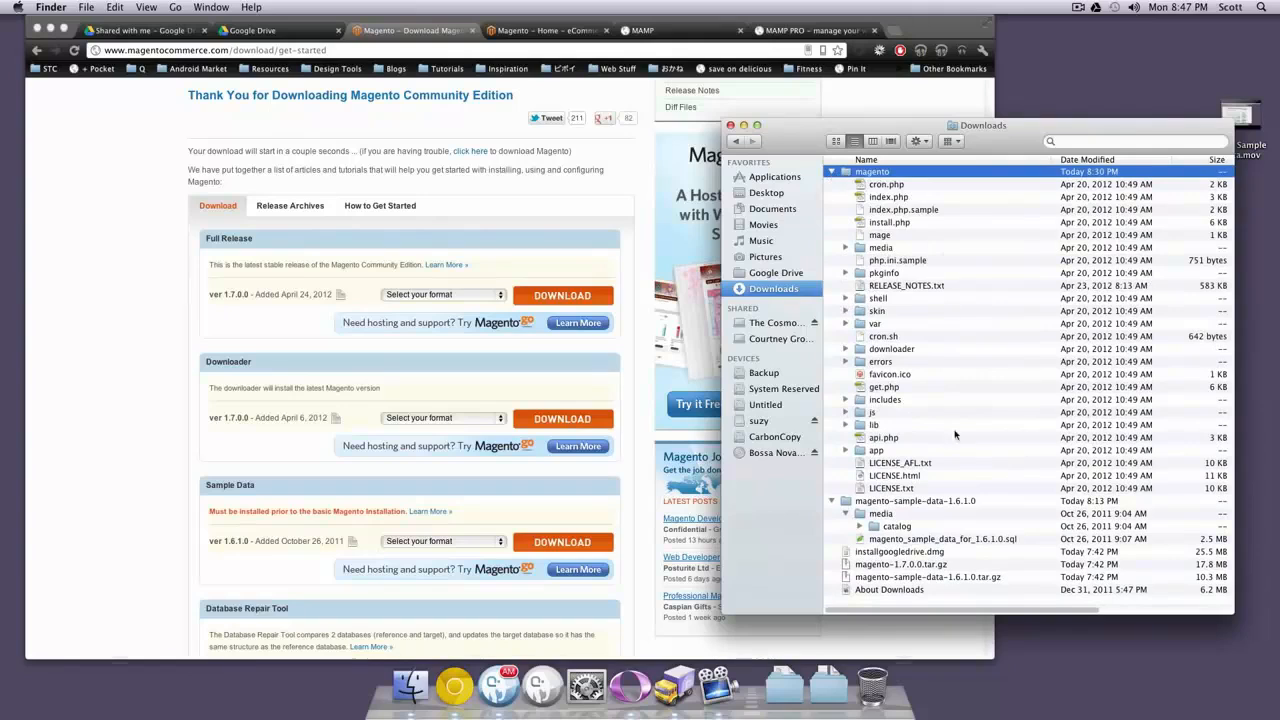
{"action": "left_click", "coordinate": [832, 173]}
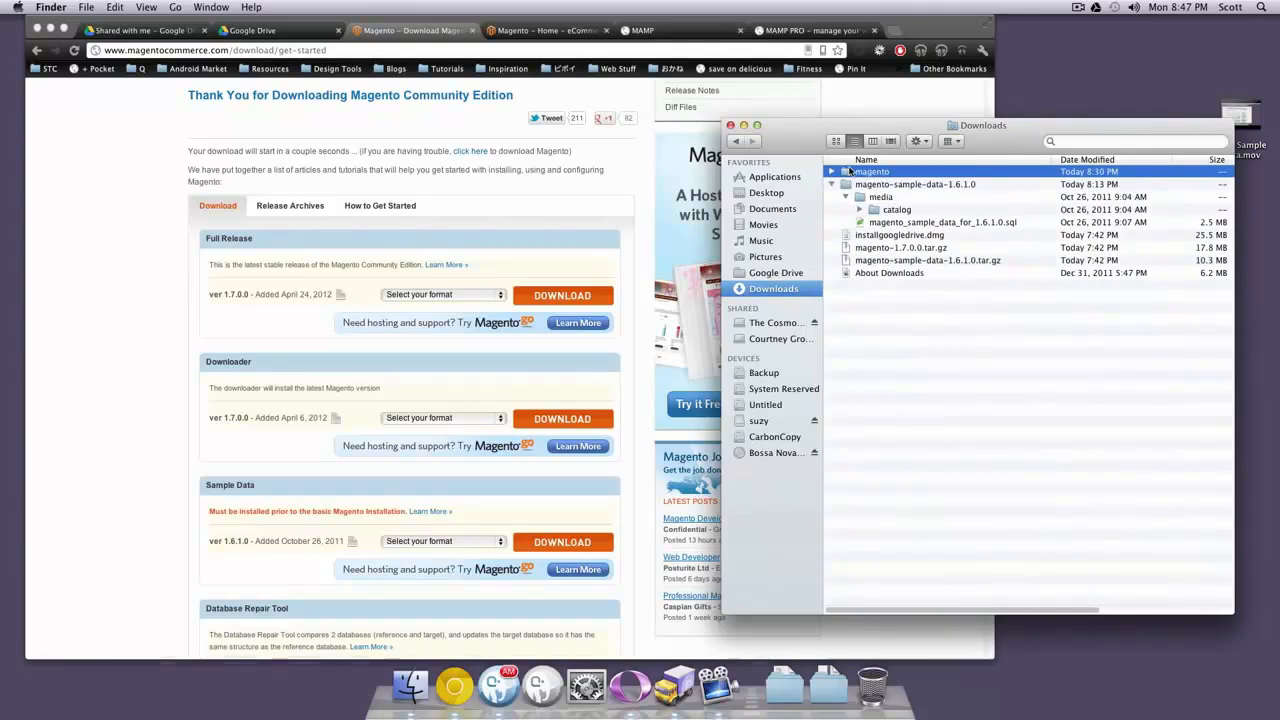
{"action": "left_click_drag", "start_coordinate": [852, 172], "coordinate": [772, 210]}
{"action": "left_click", "coordinate": [746, 230]}
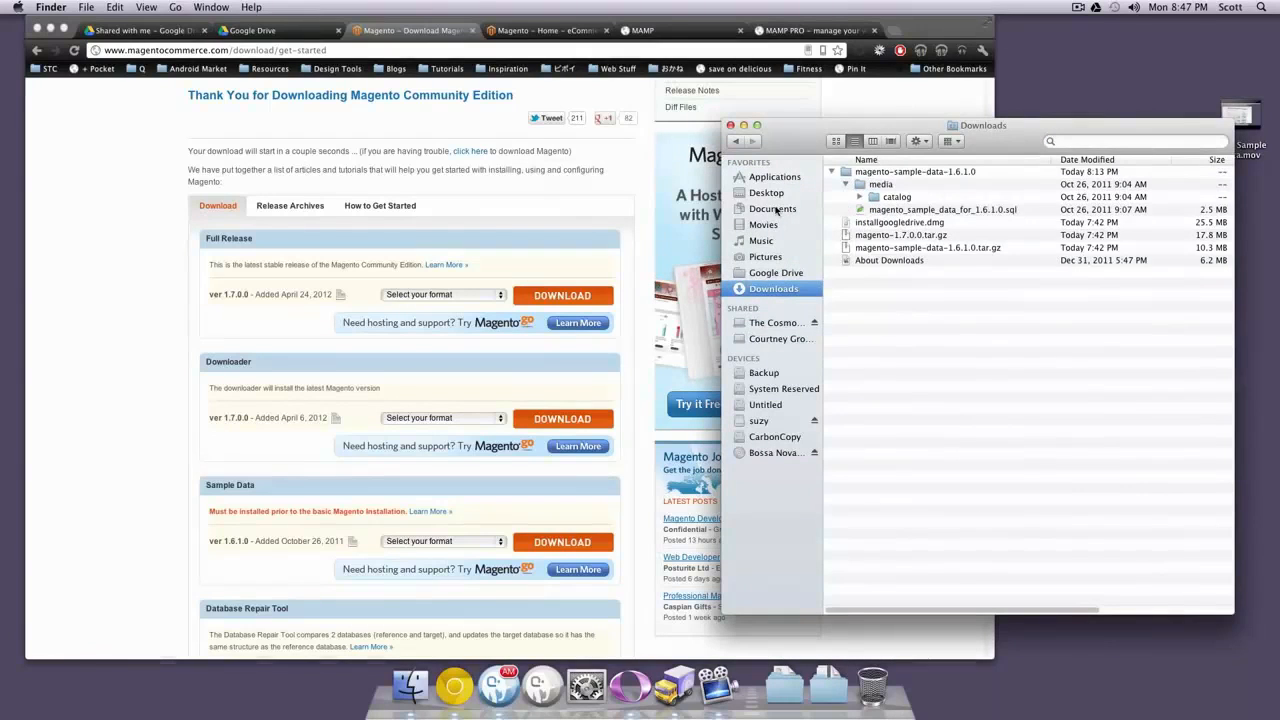
{"action": "left_click", "coordinate": [772, 208]}
{"action": "left_click", "coordinate": [833, 184]}
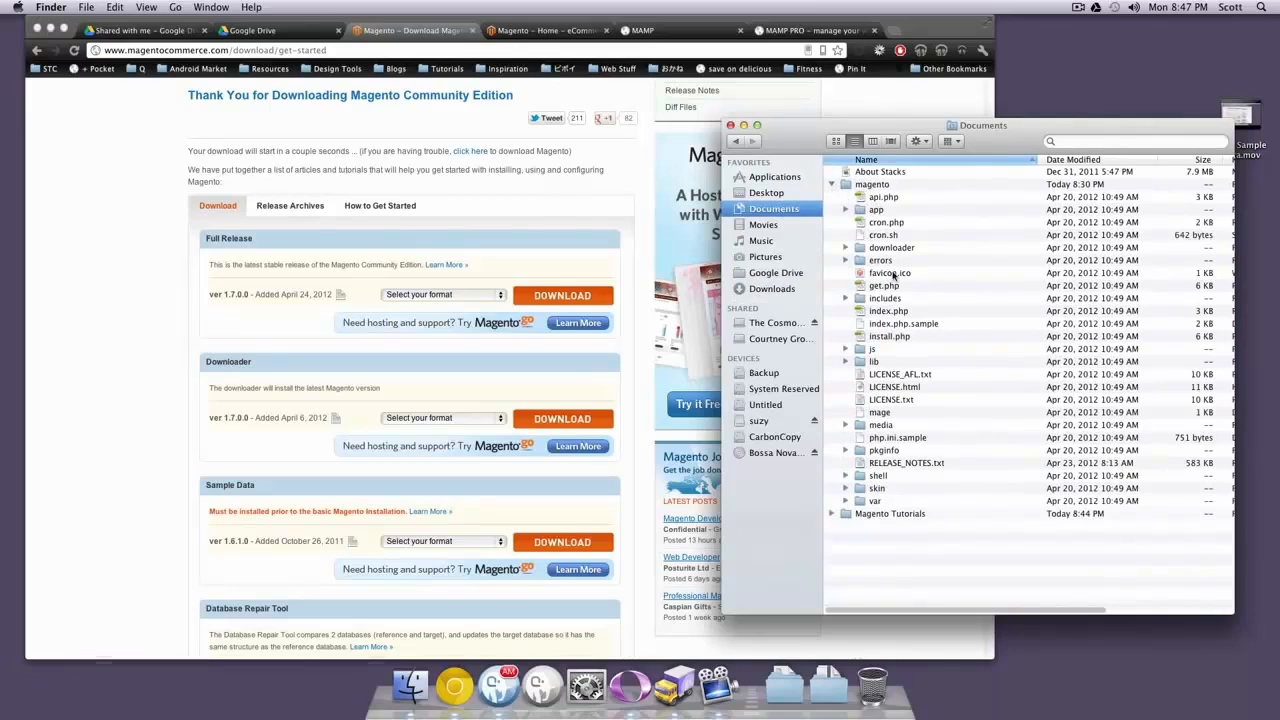
{"action": "left_click_drag", "start_coordinate": [1005, 118], "coordinate": [513, 98]}
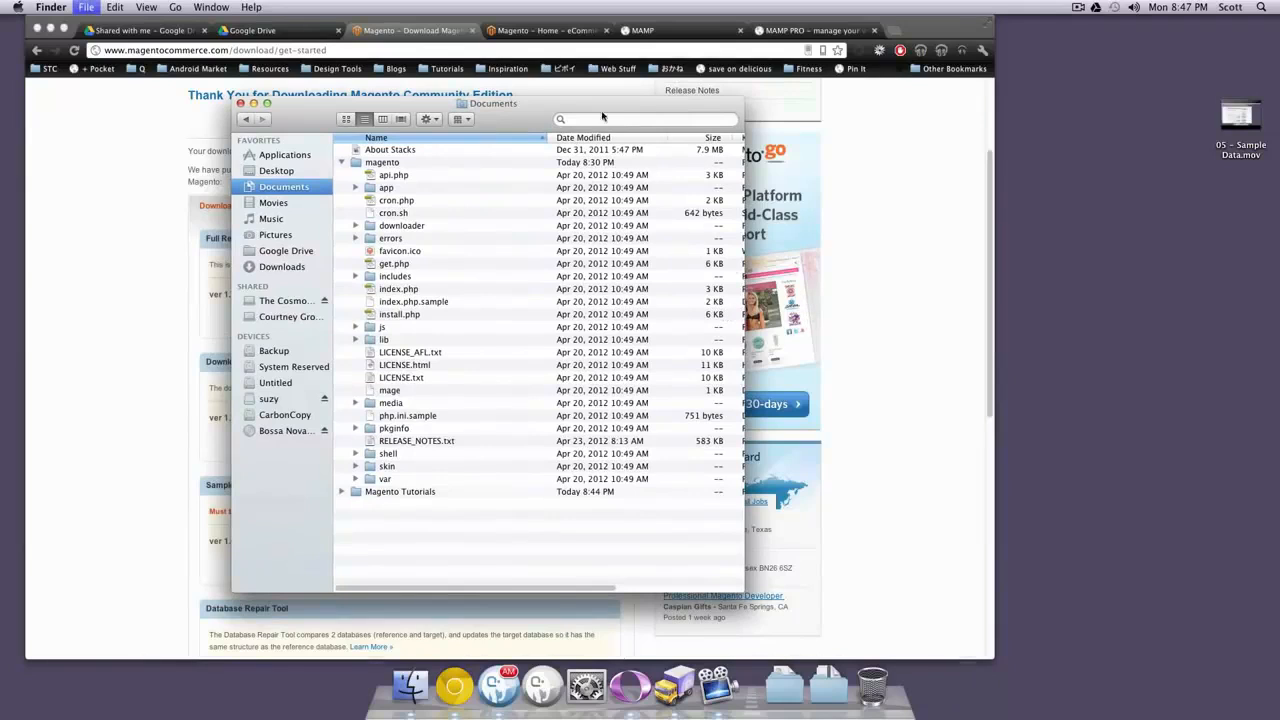
Open a second Finder window on Downloads and move the sample data's catalog folder into Documents/magento/media
{"action": "key", "text": "super+n"}
{"action": "left_click_drag", "start_coordinate": [640, 152], "coordinate": [1044, 156]}
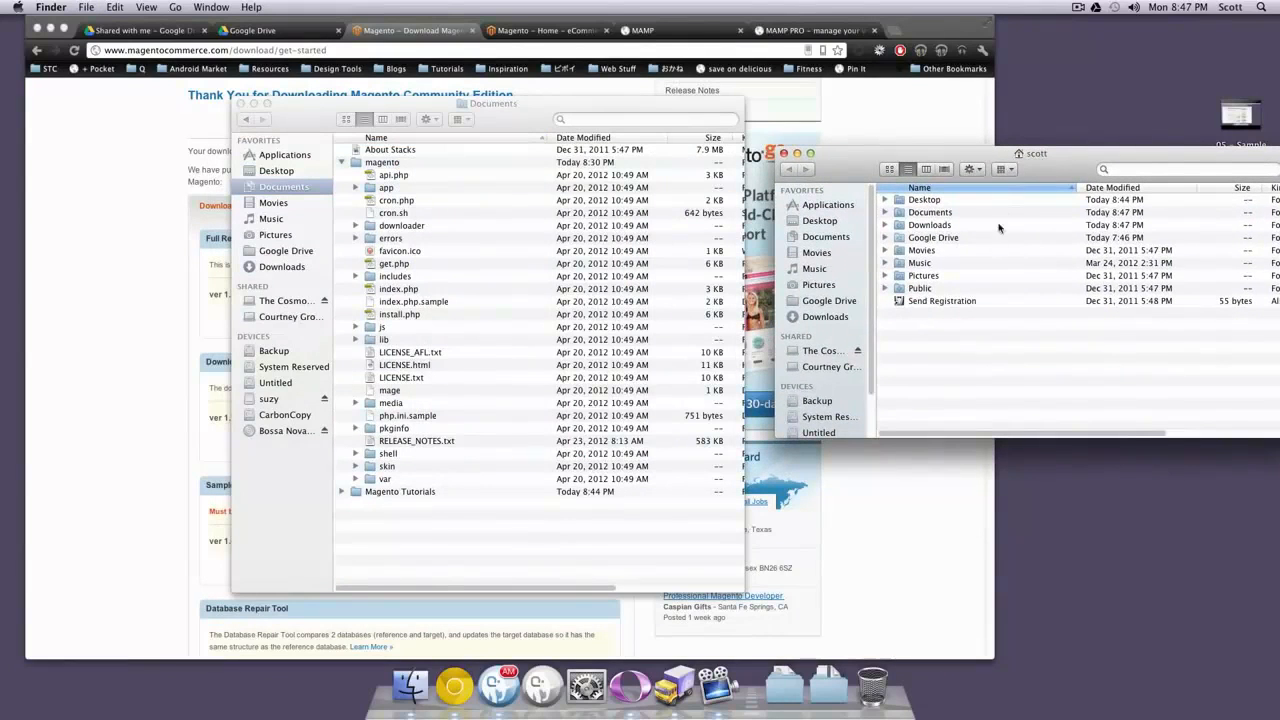
{"action": "left_click", "coordinate": [826, 316]}
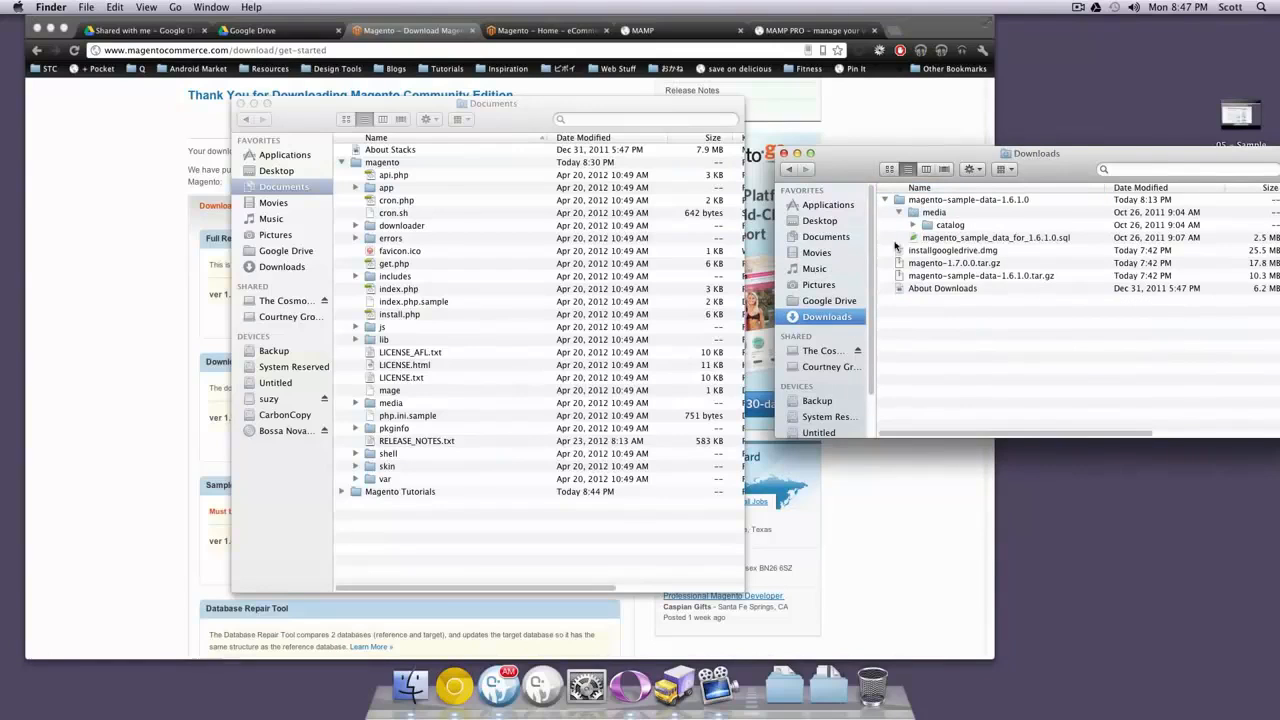
{"action": "left_click_drag", "start_coordinate": [875, 164], "coordinate": [843, 147]}
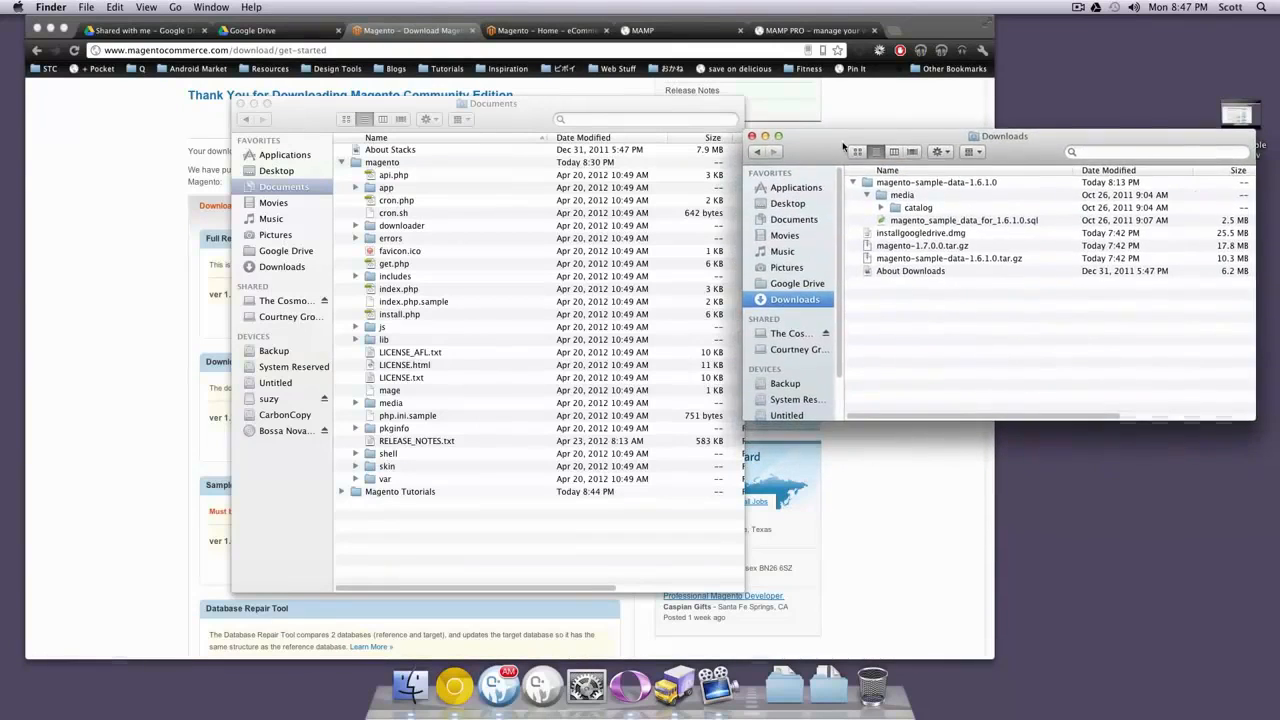
{"action": "left_click", "coordinate": [900, 195]}
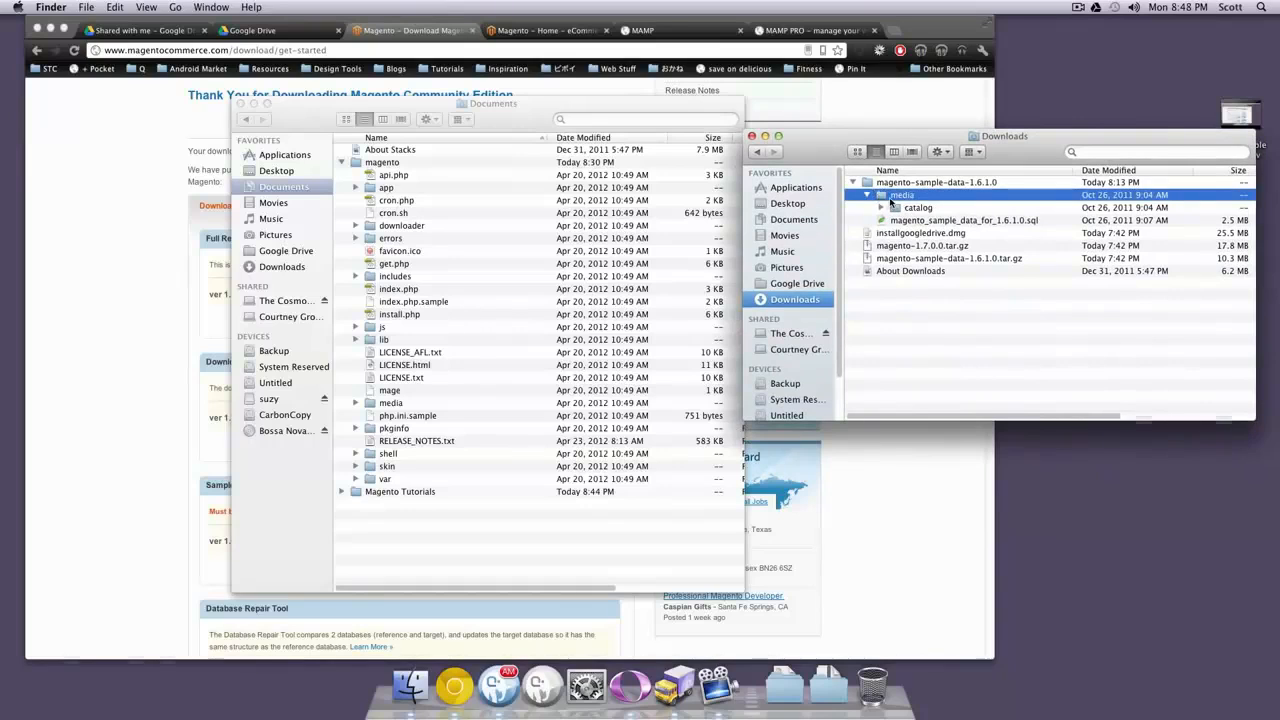
{"action": "left_click", "coordinate": [447, 313]}
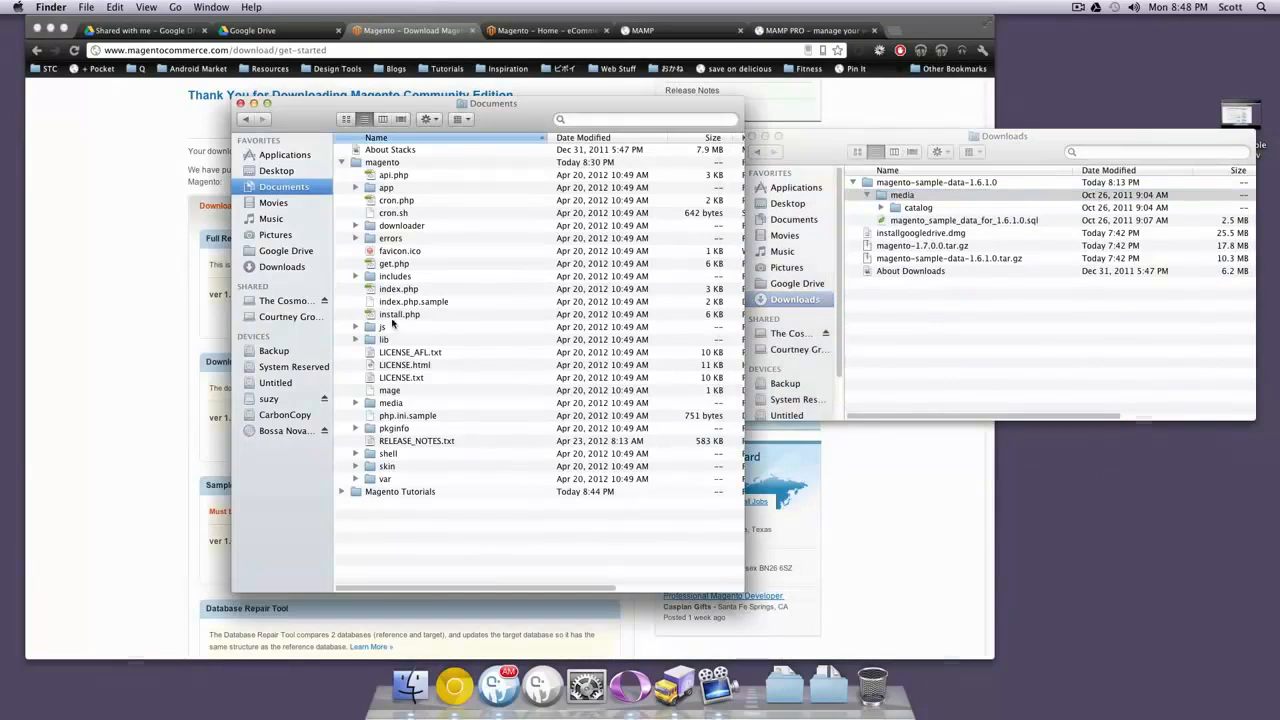
{"action": "left_click", "coordinate": [374, 403]}
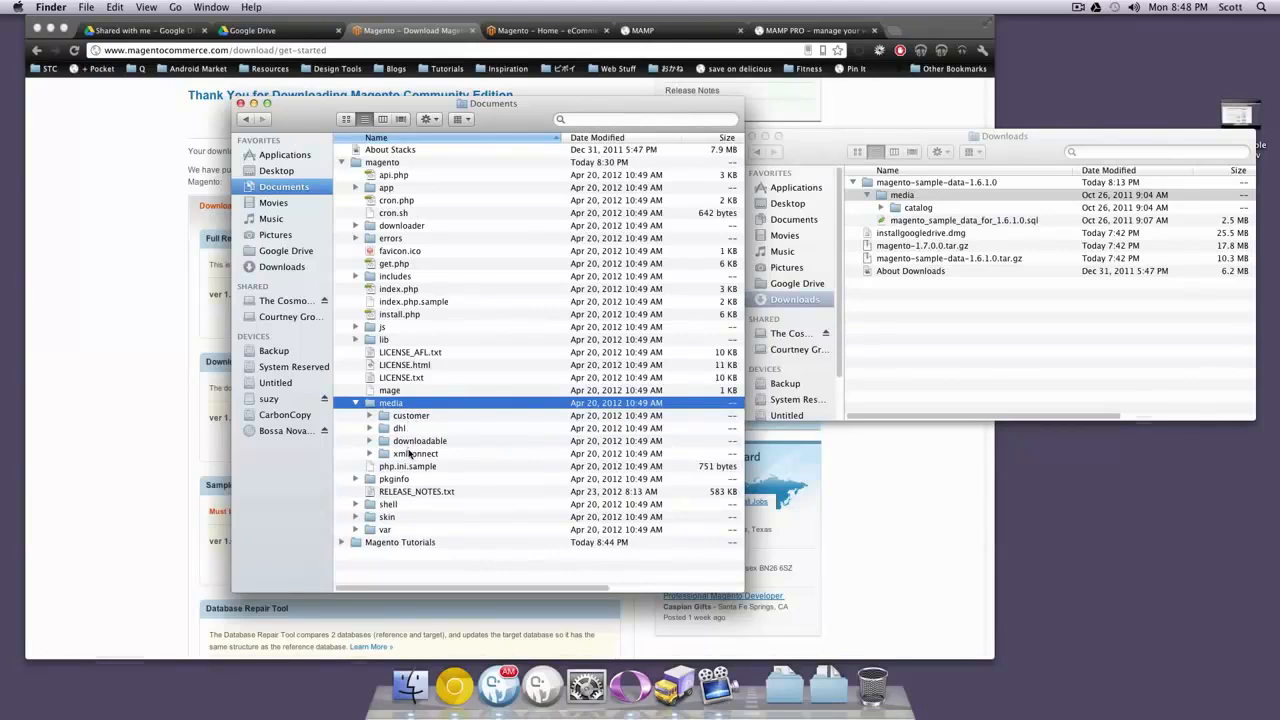
{"action": "left_click_drag", "start_coordinate": [897, 210], "coordinate": [405, 410]}
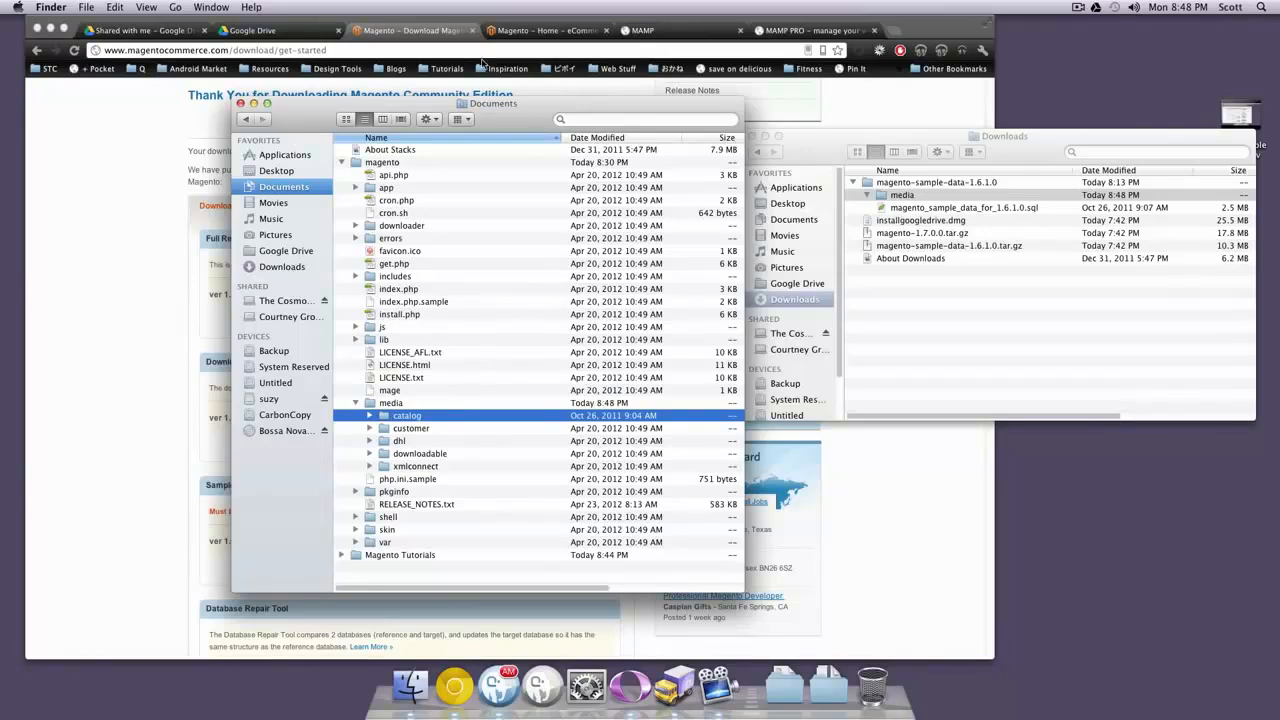
{"action": "left_click_drag", "start_coordinate": [516, 131], "coordinate": [1054, 143]}
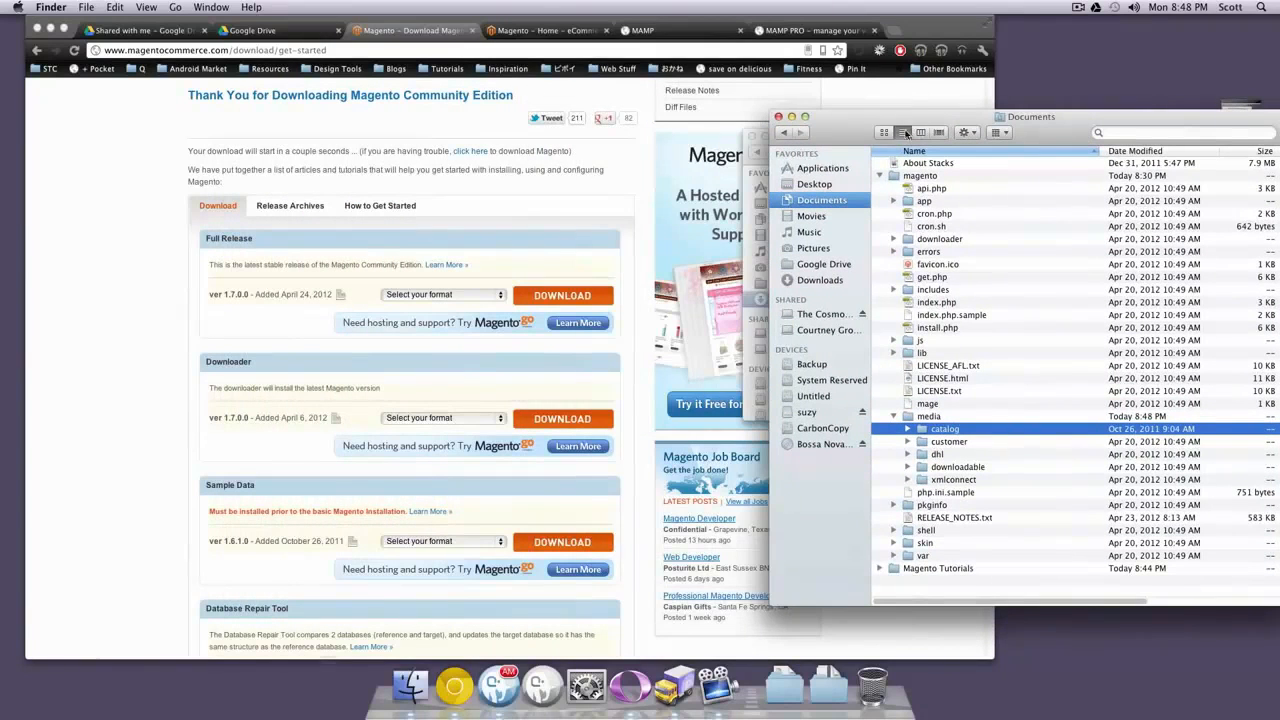
Reload the phpMyAdmin page and magento.levelup:8888 so the Magento installer starts
{"action": "left_click", "coordinate": [855, 104]}
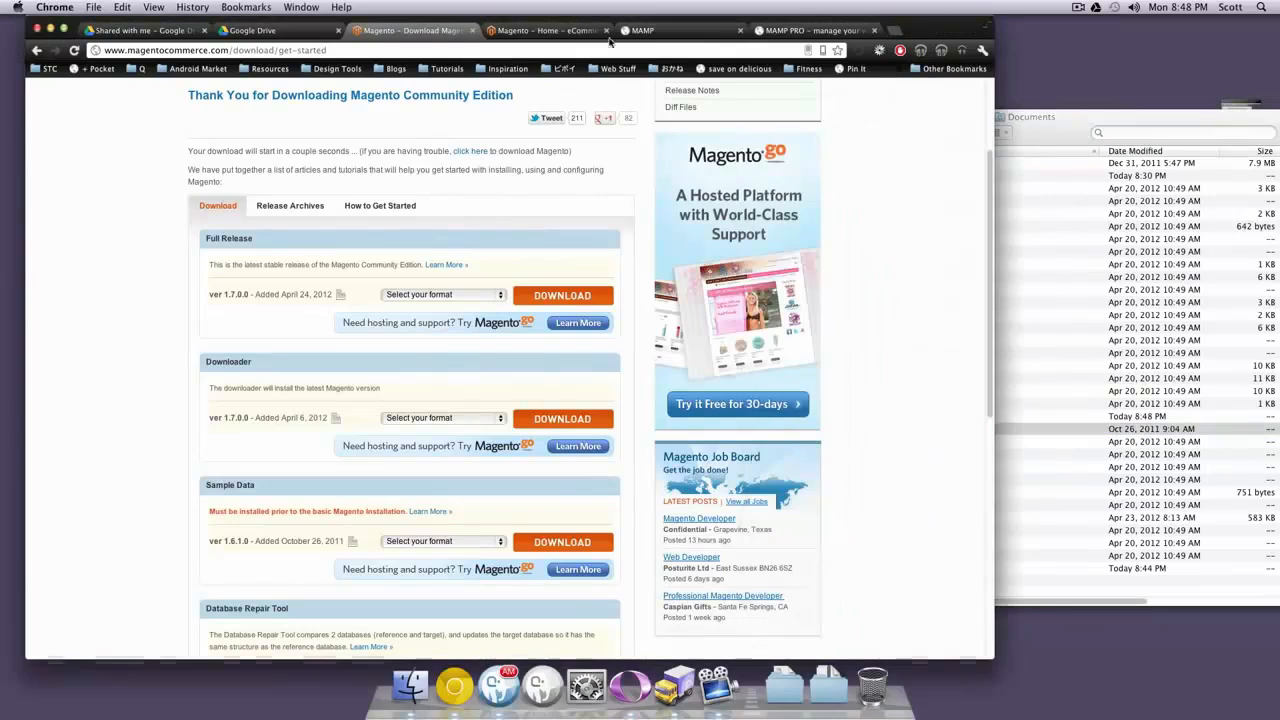
{"action": "left_click", "coordinate": [642, 30]}
{"action": "key", "text": "super+r"}
{"action": "left_click", "coordinate": [785, 30]}
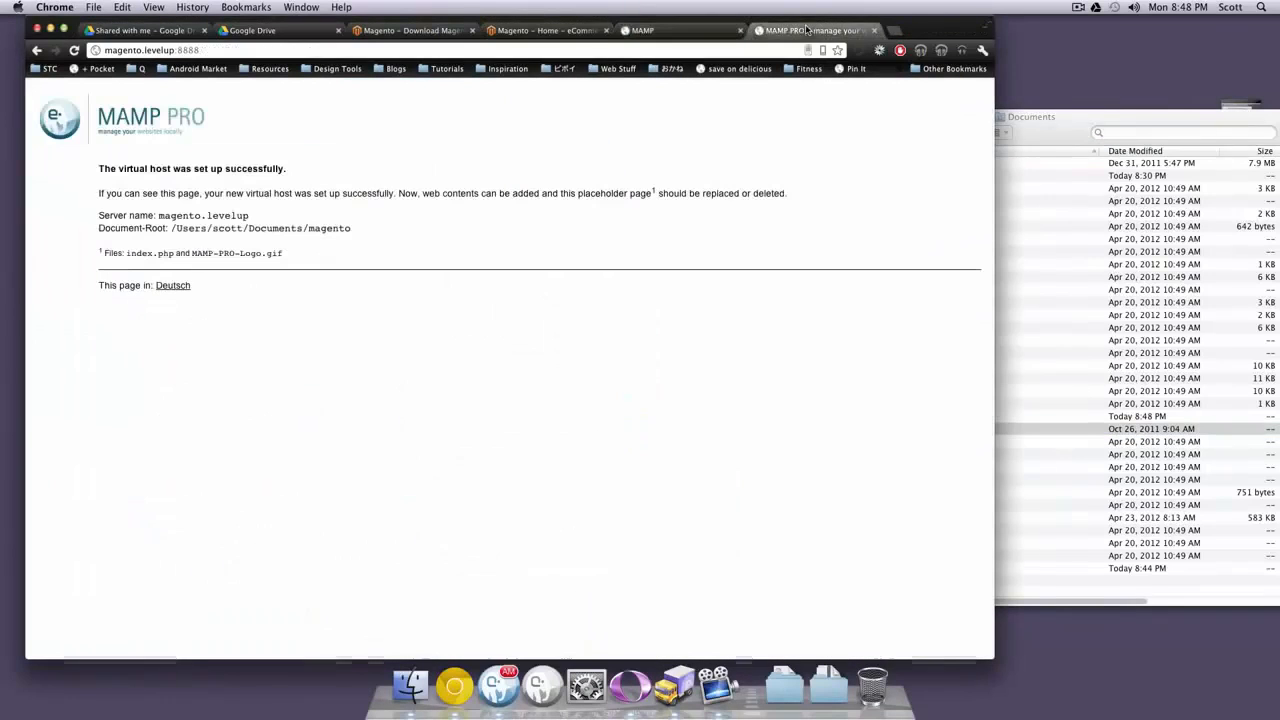
{"action": "key", "text": "super+r"}
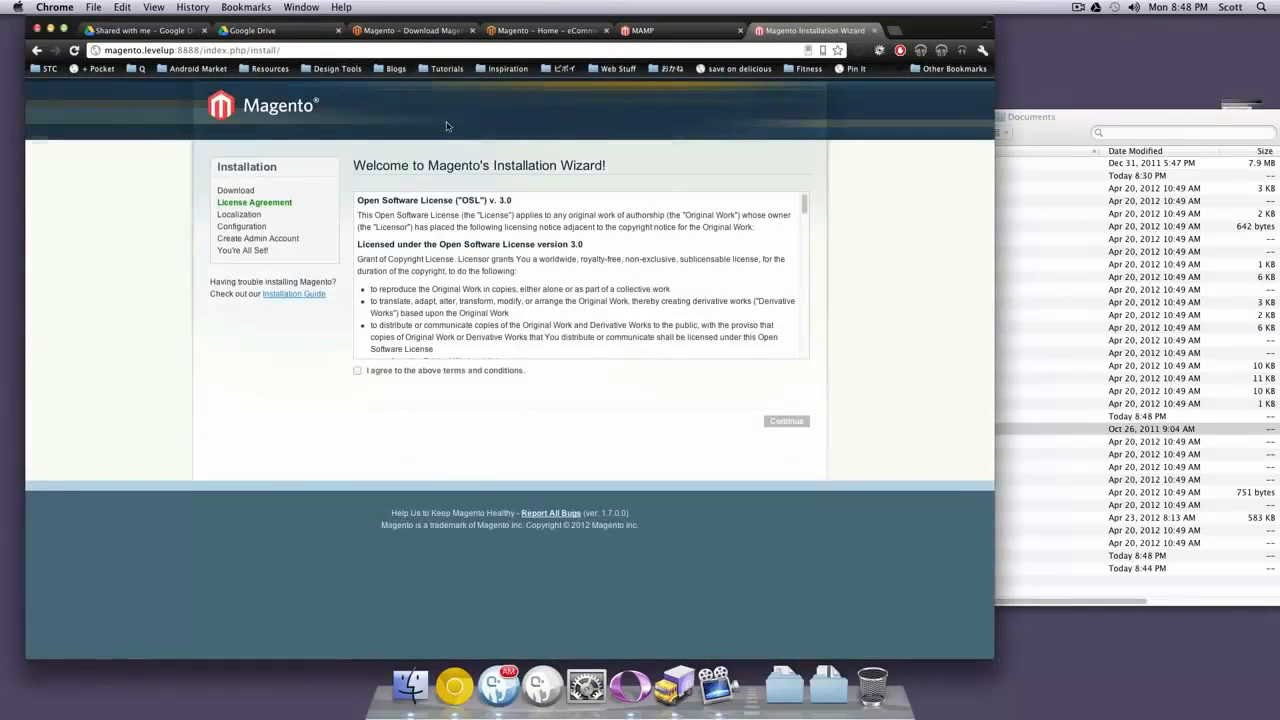
Accept the license, continue to localization, then go back to the license agreement step
{"action": "left_click", "coordinate": [457, 373]}
{"action": "left_click", "coordinate": [787, 422]}
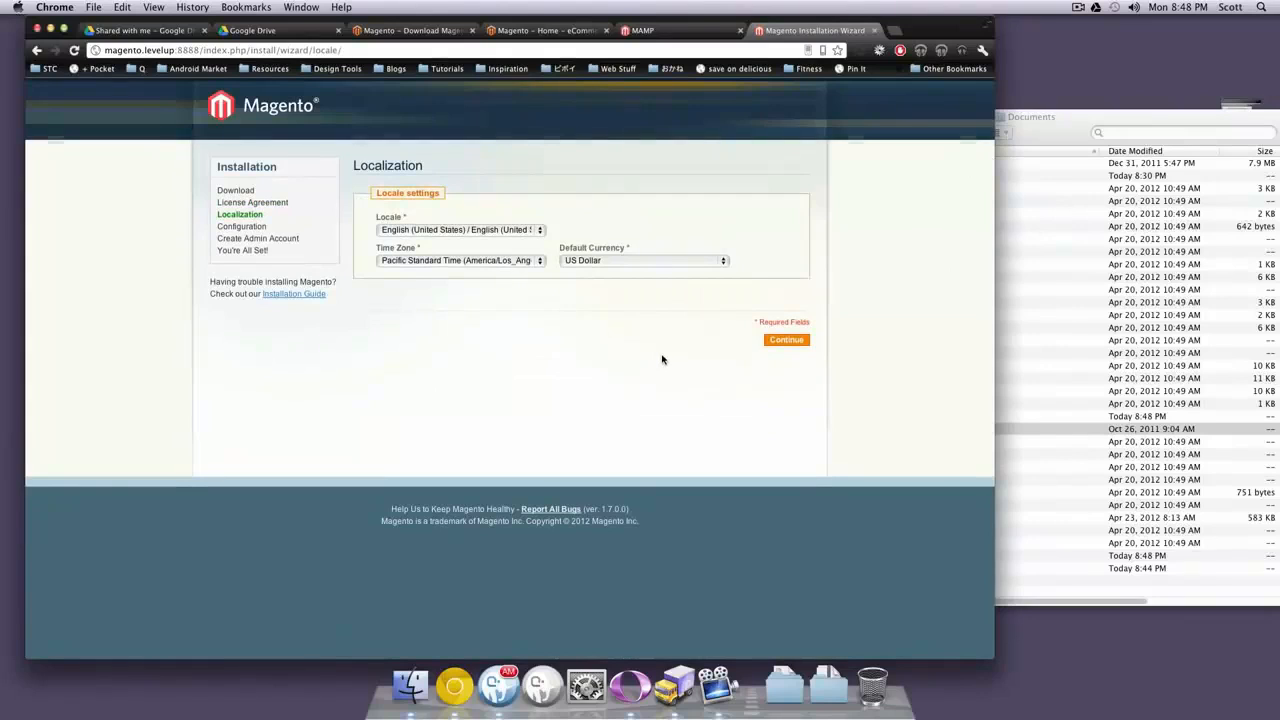
{"action": "left_click", "coordinate": [280, 106]}
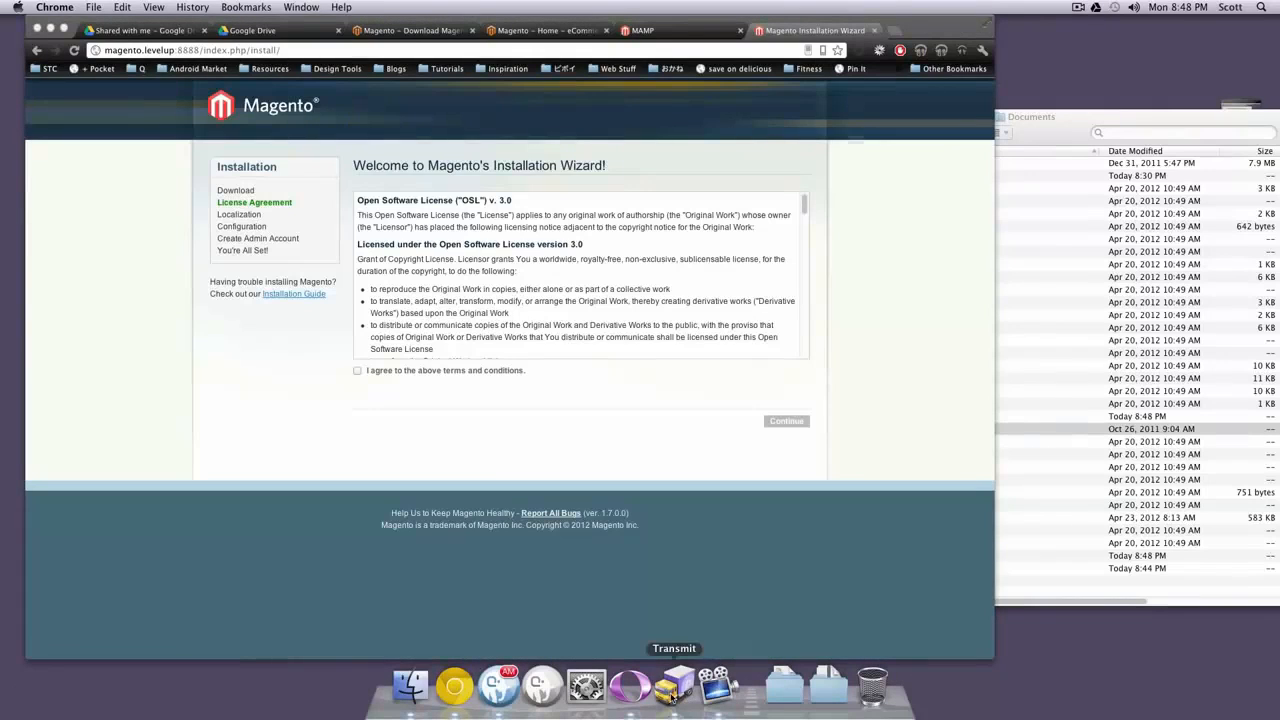
{"action": "left_click", "coordinate": [673, 686]}
Make the var folder writable by everyone (777), authorizing the change with the account password
{"action": "left_click_drag", "start_coordinate": [1279, 250], "coordinate": [470, 184]}
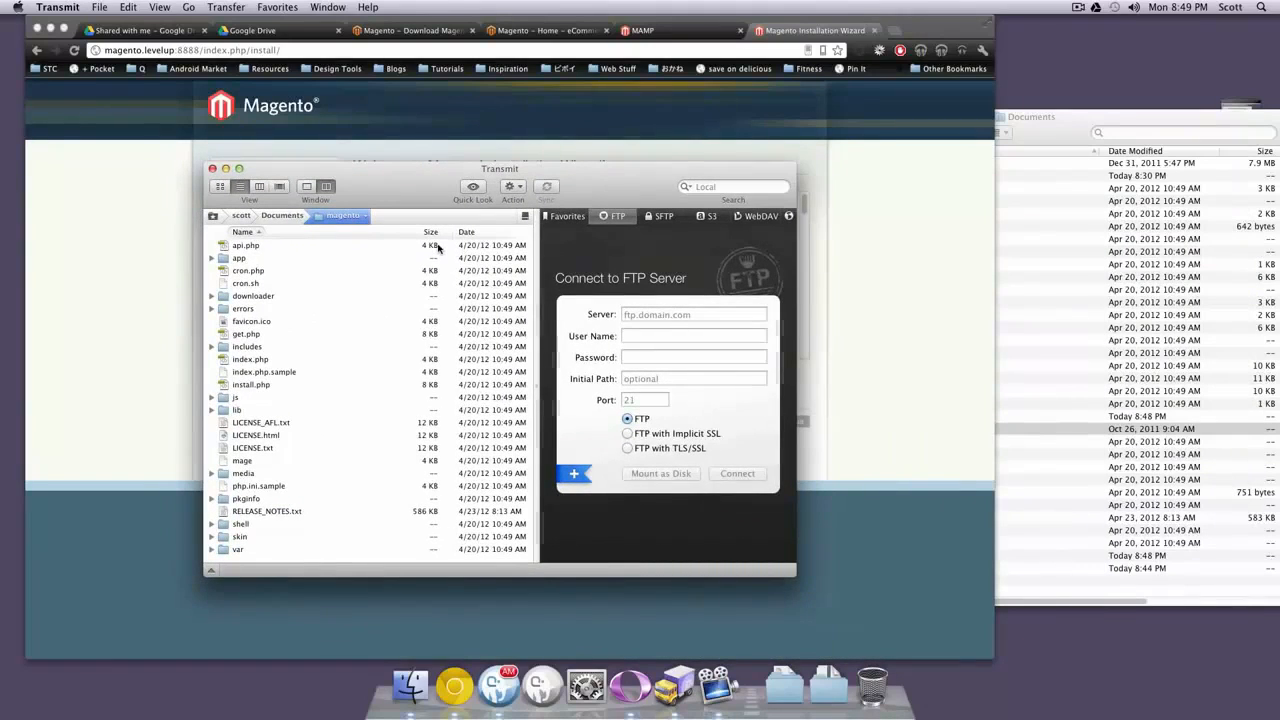
{"action": "left_click_drag", "start_coordinate": [474, 186], "coordinate": [680, 177]}
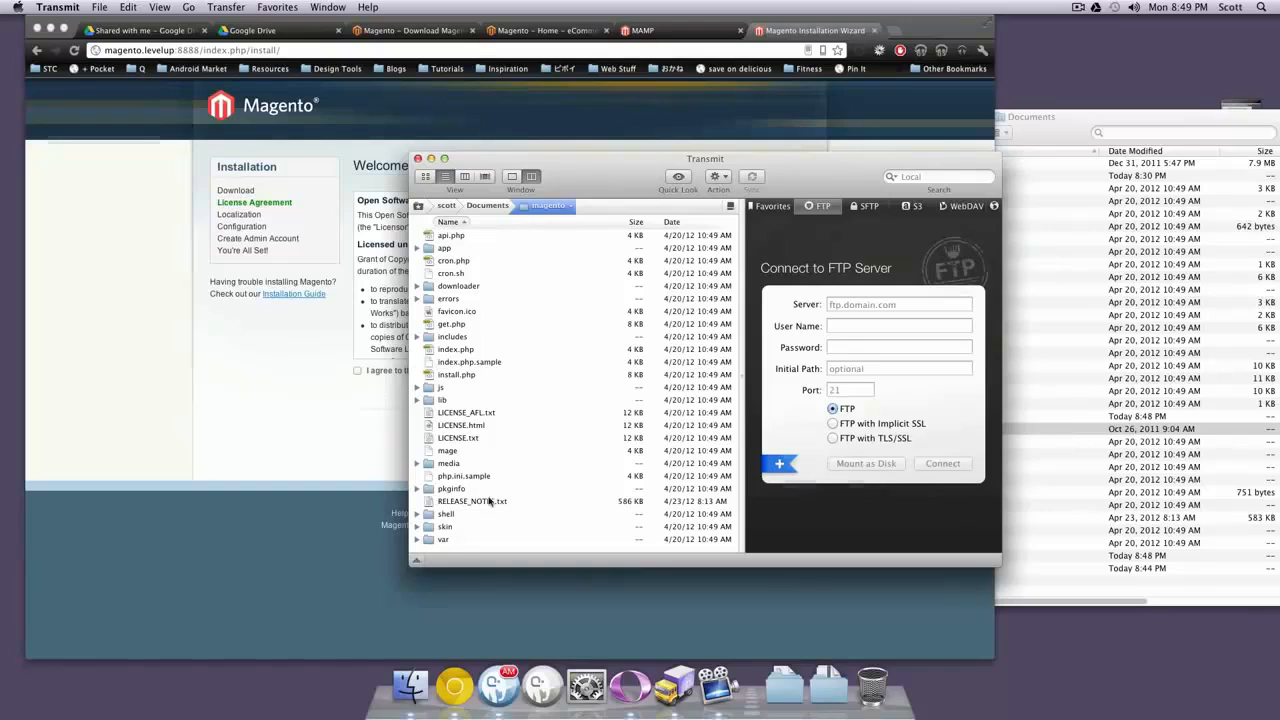
{"action": "left_click", "coordinate": [444, 540]}
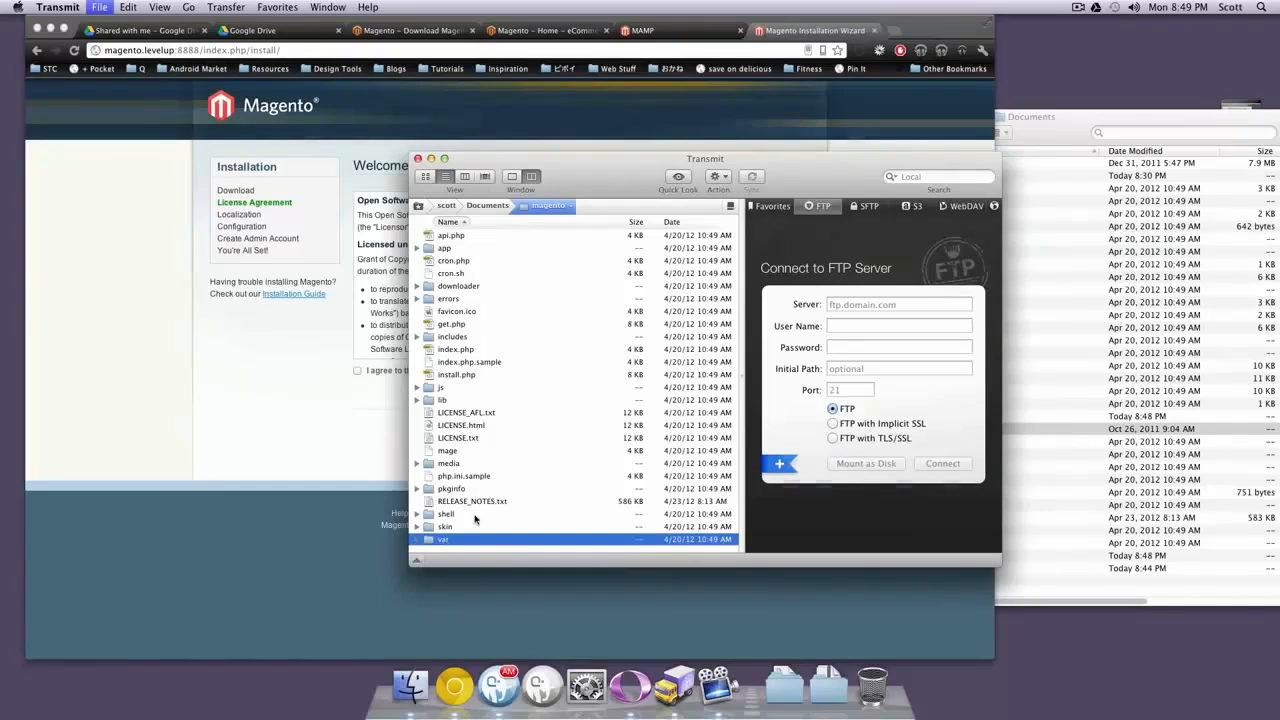
{"action": "key", "text": "super+i"}
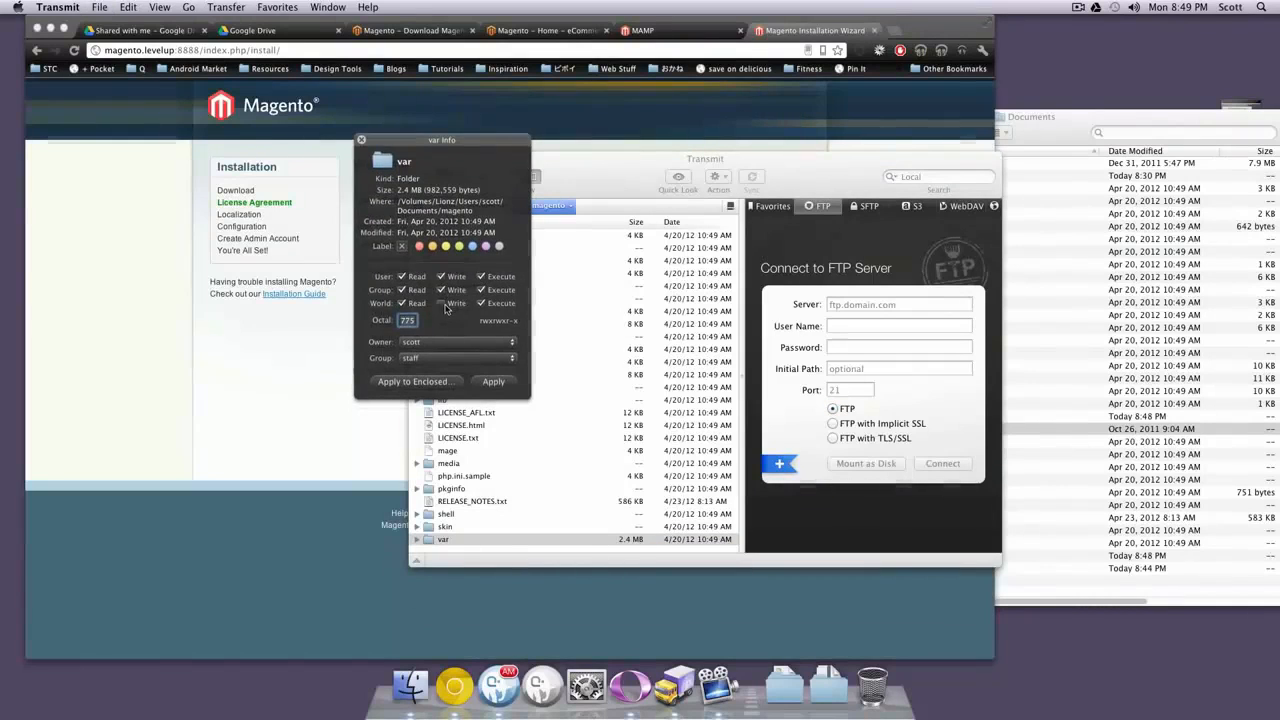
{"action": "left_click", "coordinate": [442, 303]}
{"action": "left_click", "coordinate": [493, 382]}
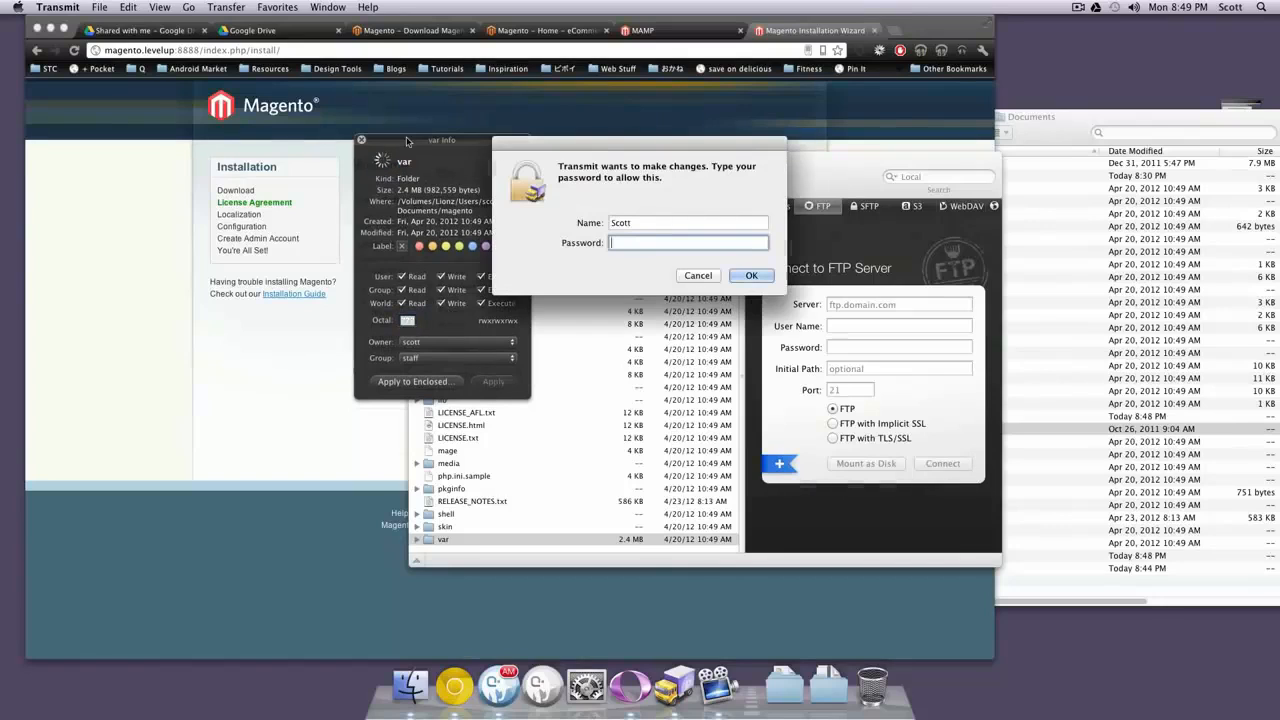
{"action": "type", "text": "••••••••"}
{"action": "key", "text": "Return"}
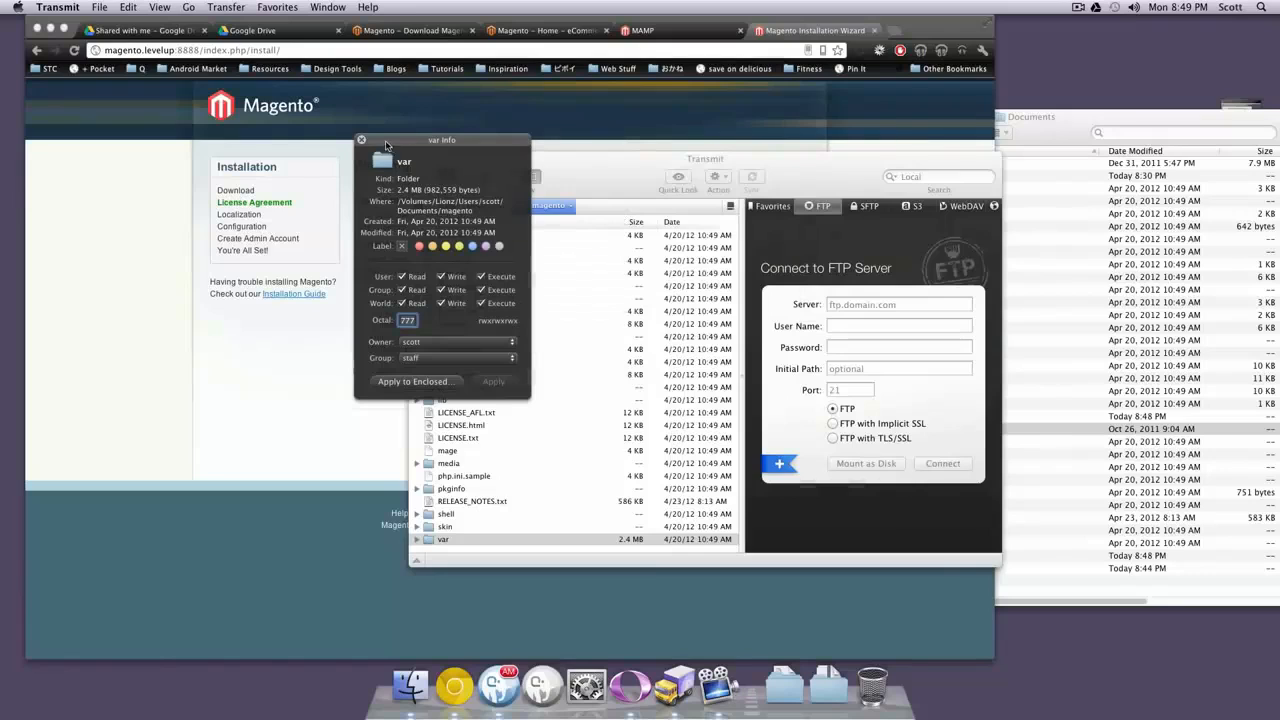
{"action": "left_click", "coordinate": [362, 141]}
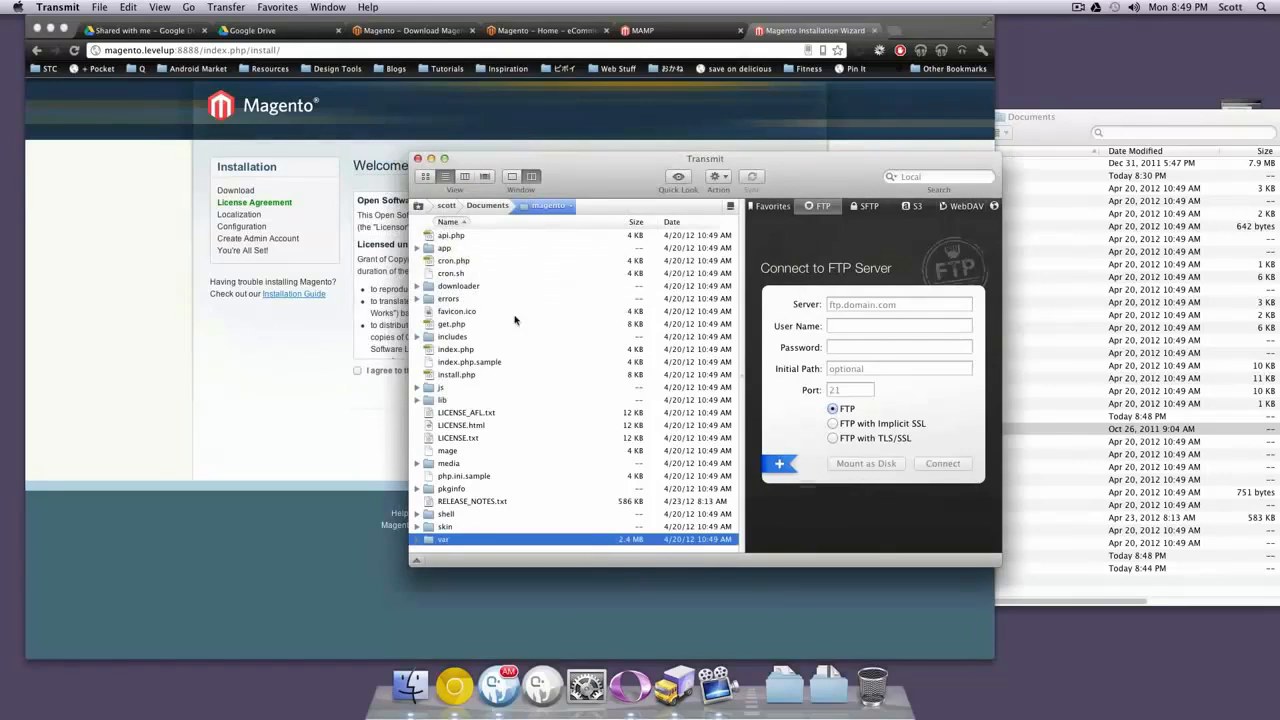
Make the media folder writable by everyone
{"action": "left_click", "coordinate": [446, 464]}
{"action": "key", "text": "super+i"}
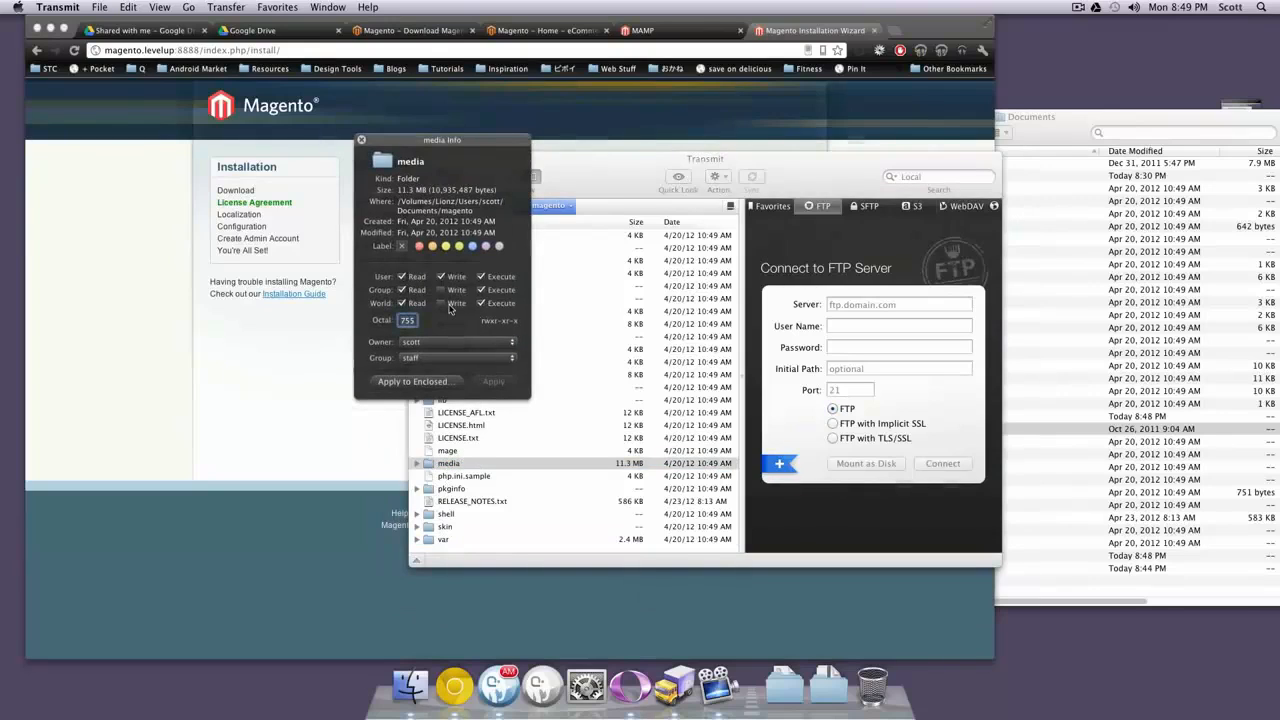
{"action": "left_click", "coordinate": [484, 387]}
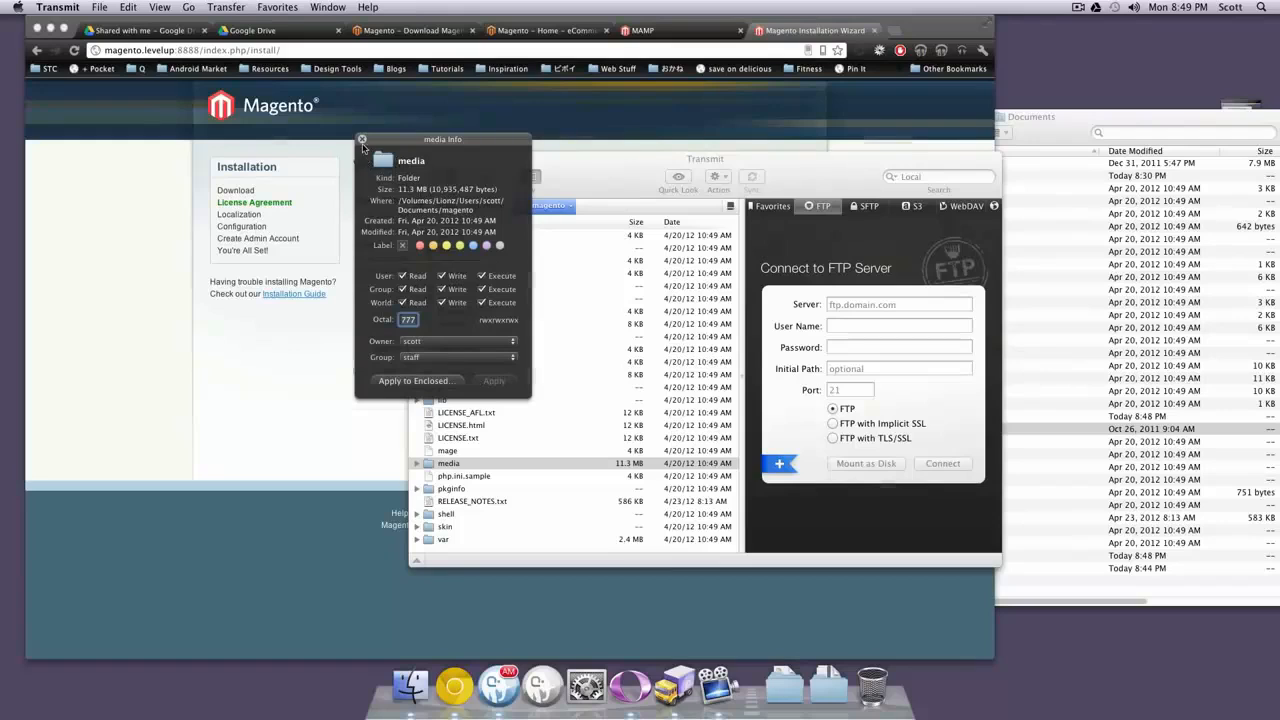
{"action": "key", "text": "super+w"}
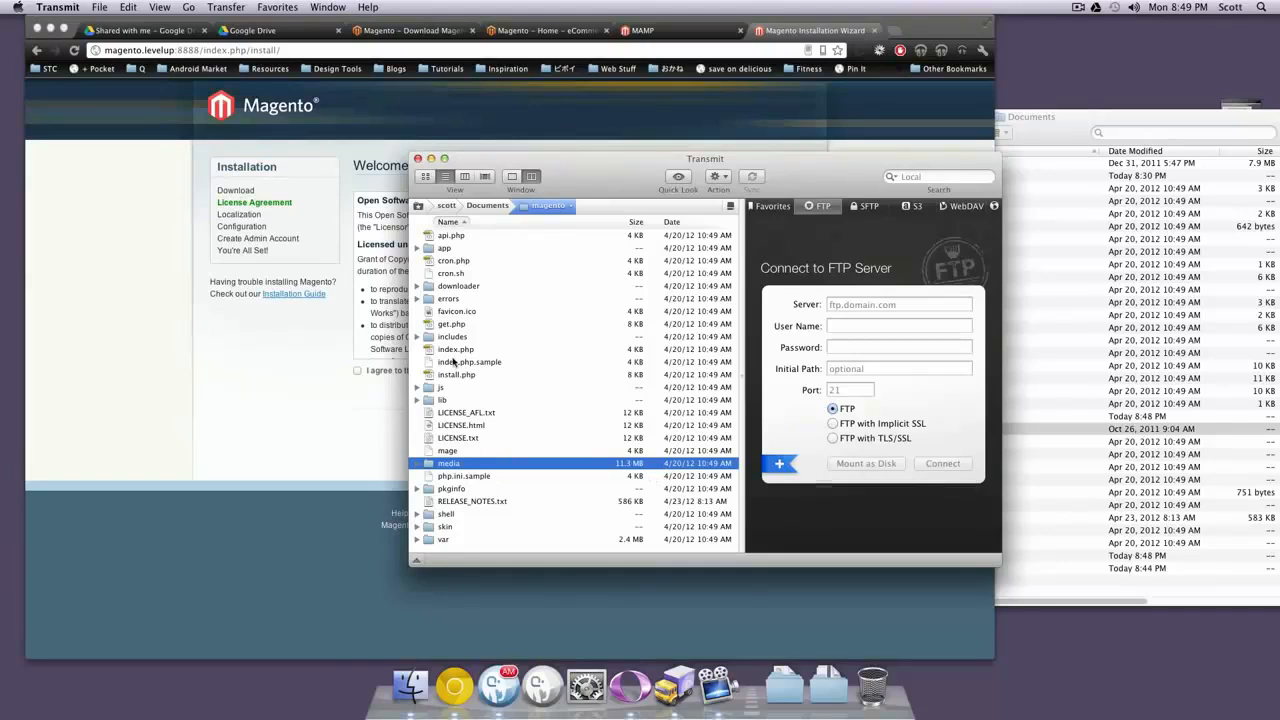
Give the app/etc folder world write permission (777) and hide Transmit
{"action": "left_click", "coordinate": [418, 248]}
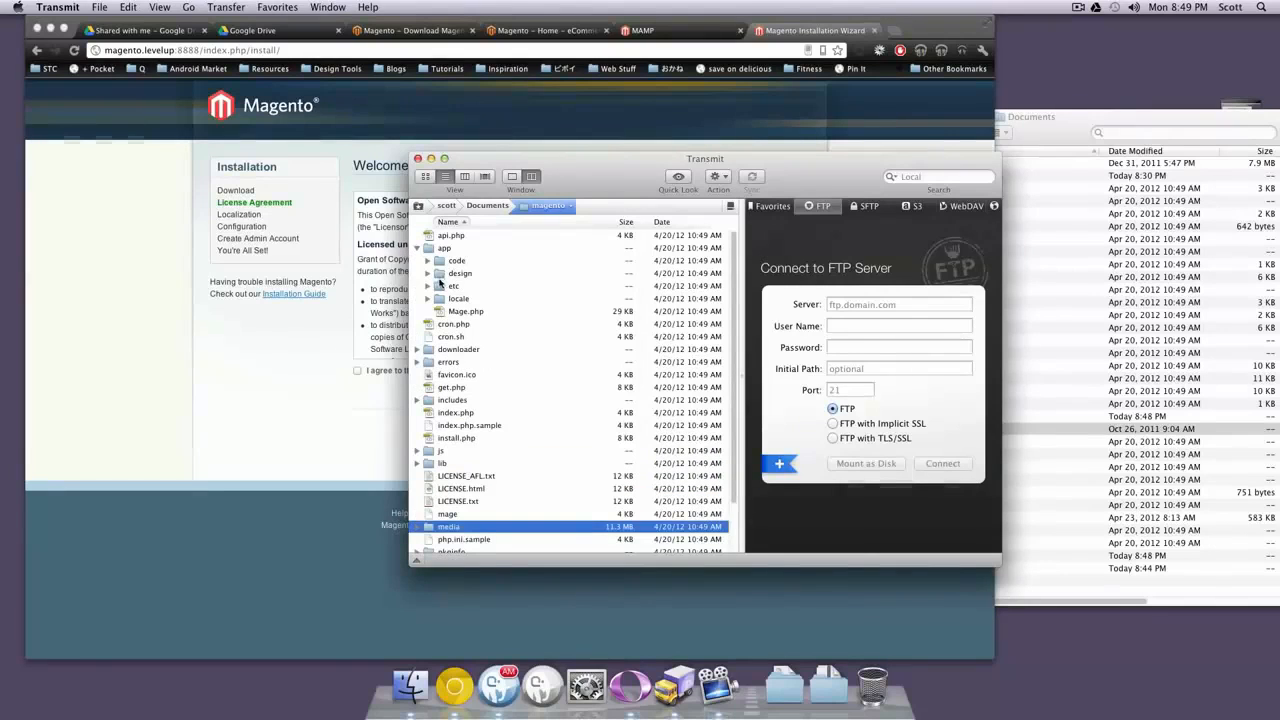
{"action": "left_click", "coordinate": [438, 287]}
{"action": "key", "text": "super+i"}
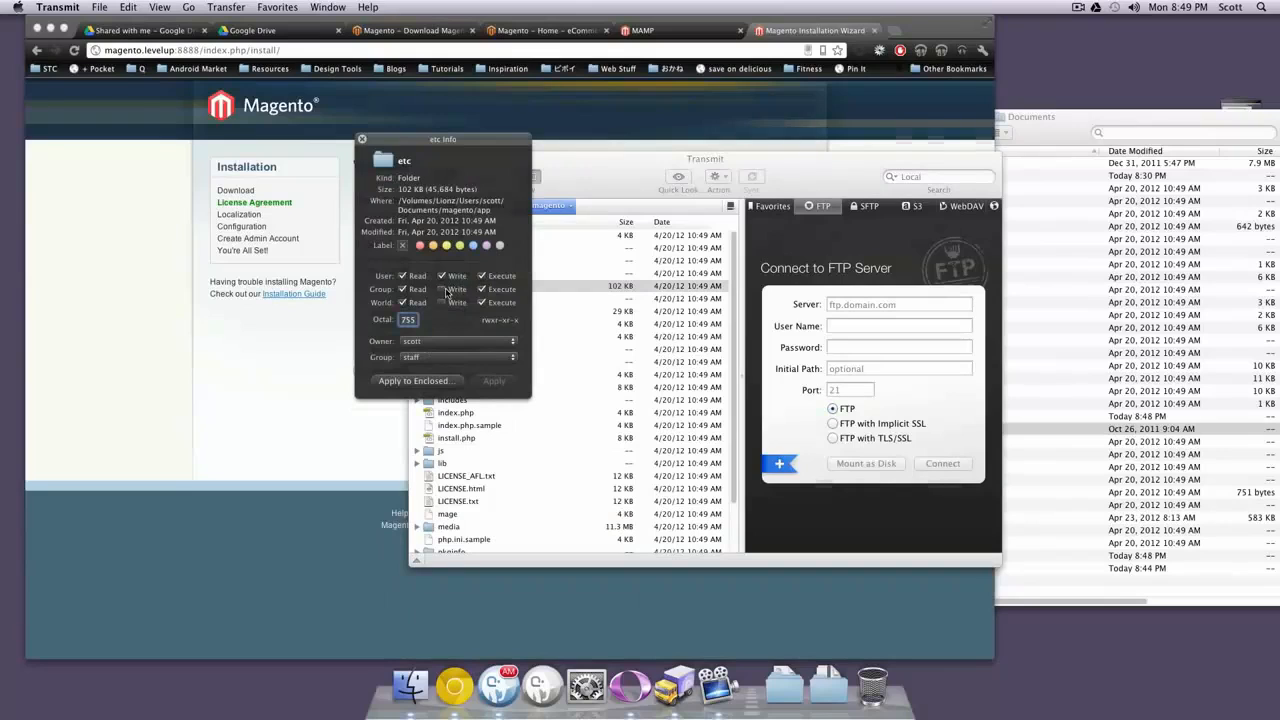
{"action": "left_click", "coordinate": [442, 302]}
{"action": "left_click", "coordinate": [494, 381]}
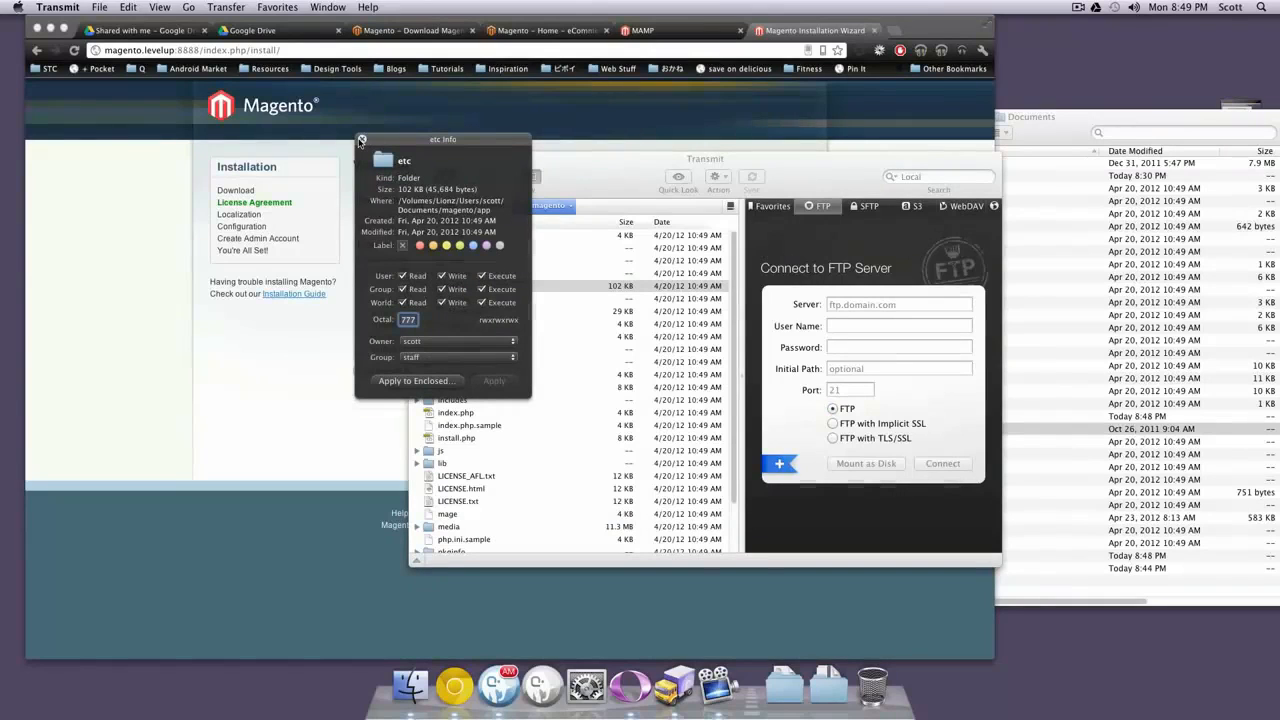
{"action": "key", "text": "super+h"}
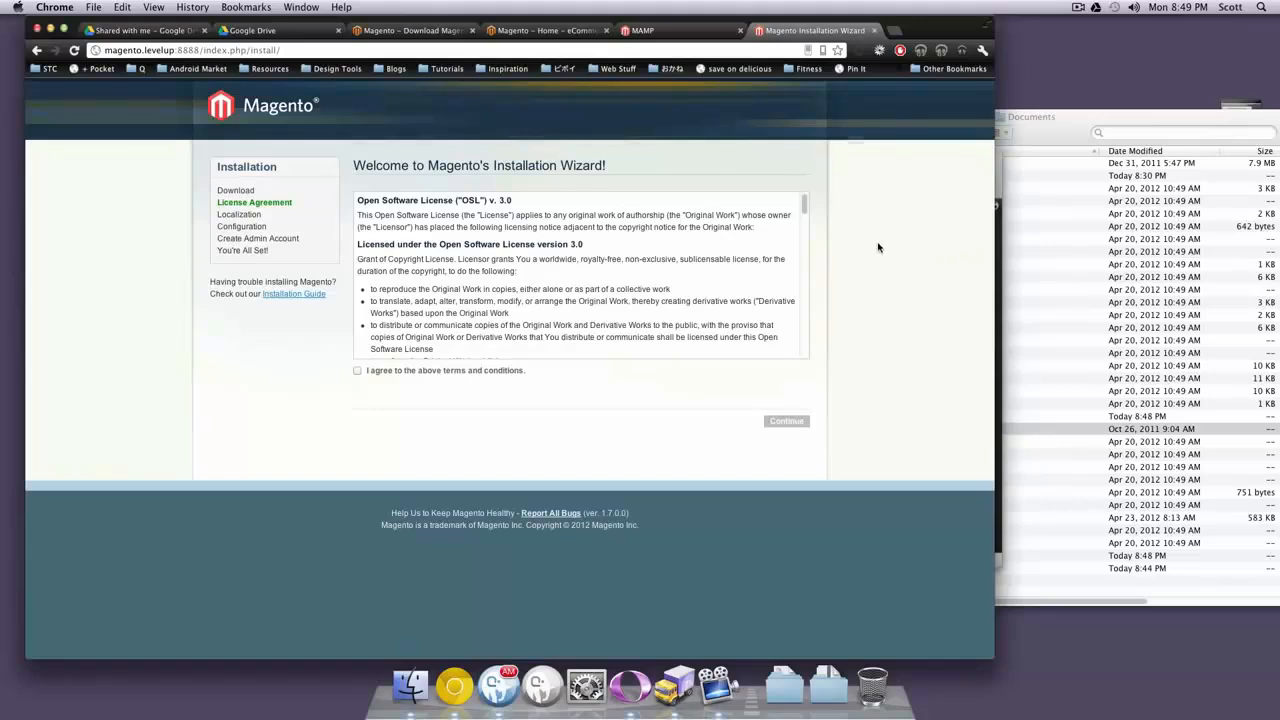
Accept the license terms and set the time zone to Eastern Standard Time
{"action": "left_click", "coordinate": [409, 371]}
{"action": "left_click", "coordinate": [783, 424]}
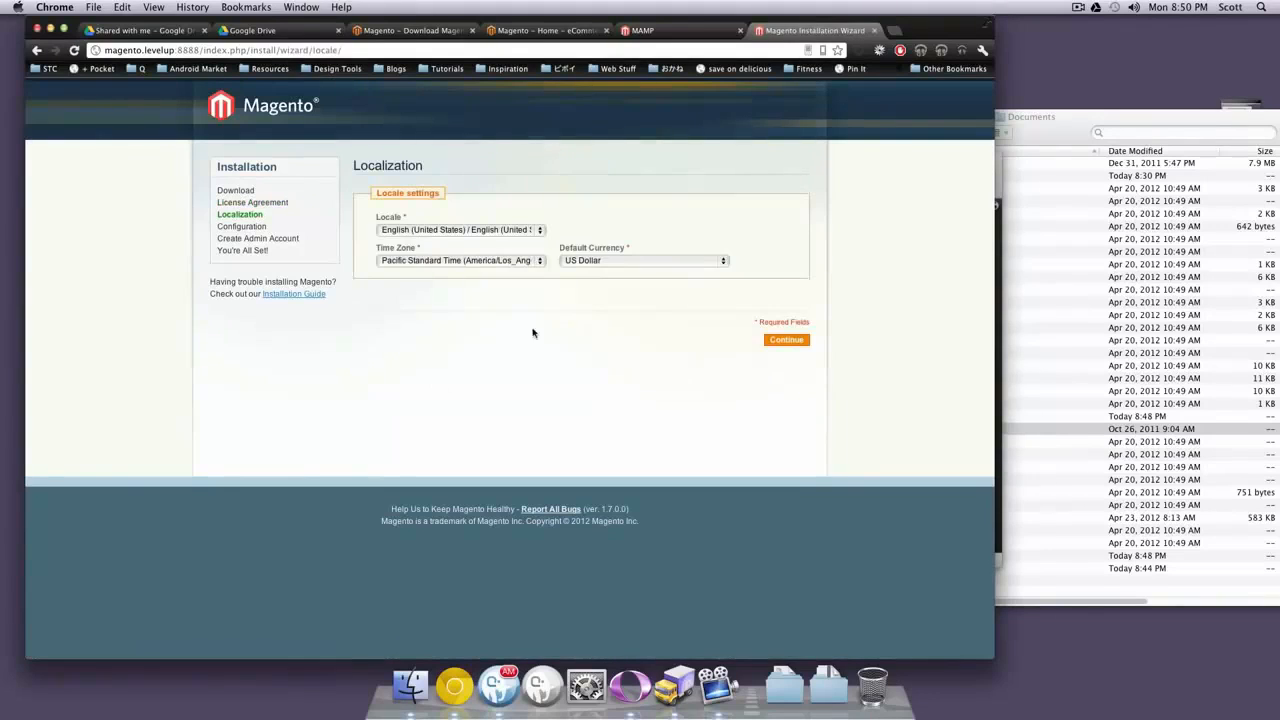
{"action": "left_click", "coordinate": [472, 264]}
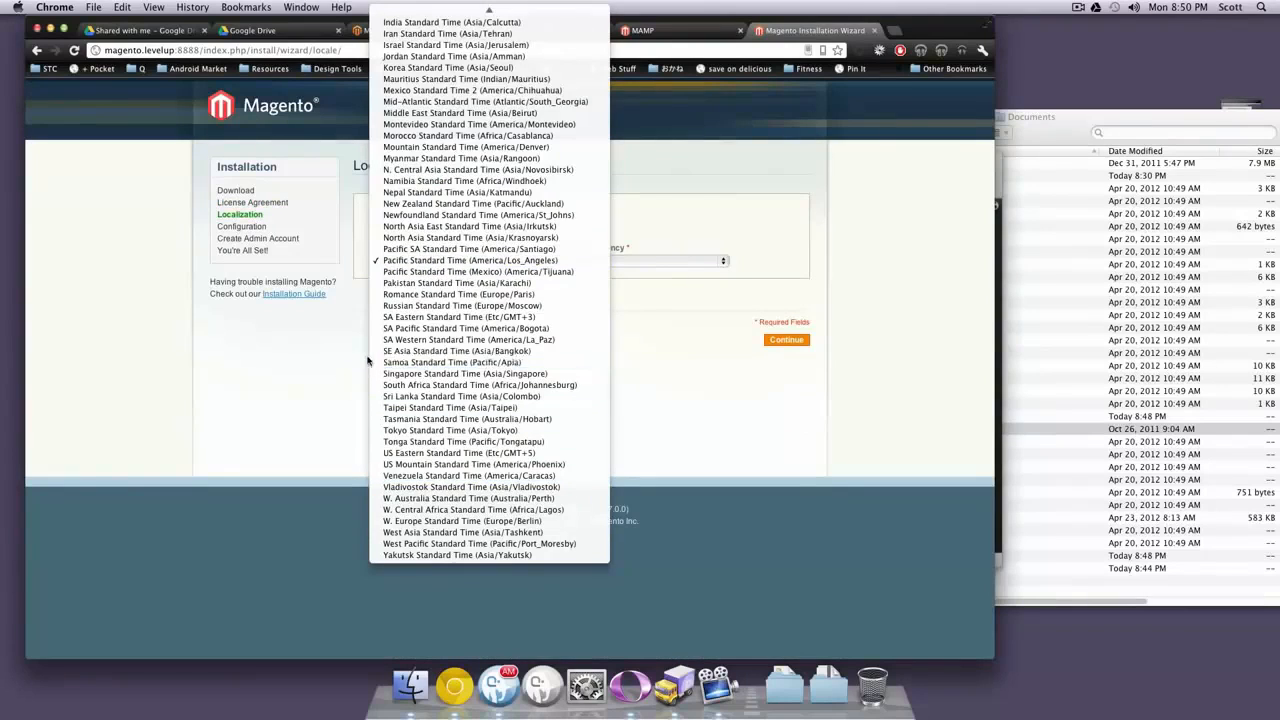
{"action": "left_click", "coordinate": [430, 362]}
{"action": "left_click", "coordinate": [425, 262]}
{"action": "scroll", "coordinate": [425, 285], "scroll_direction": "up", "scroll_amount": 10}
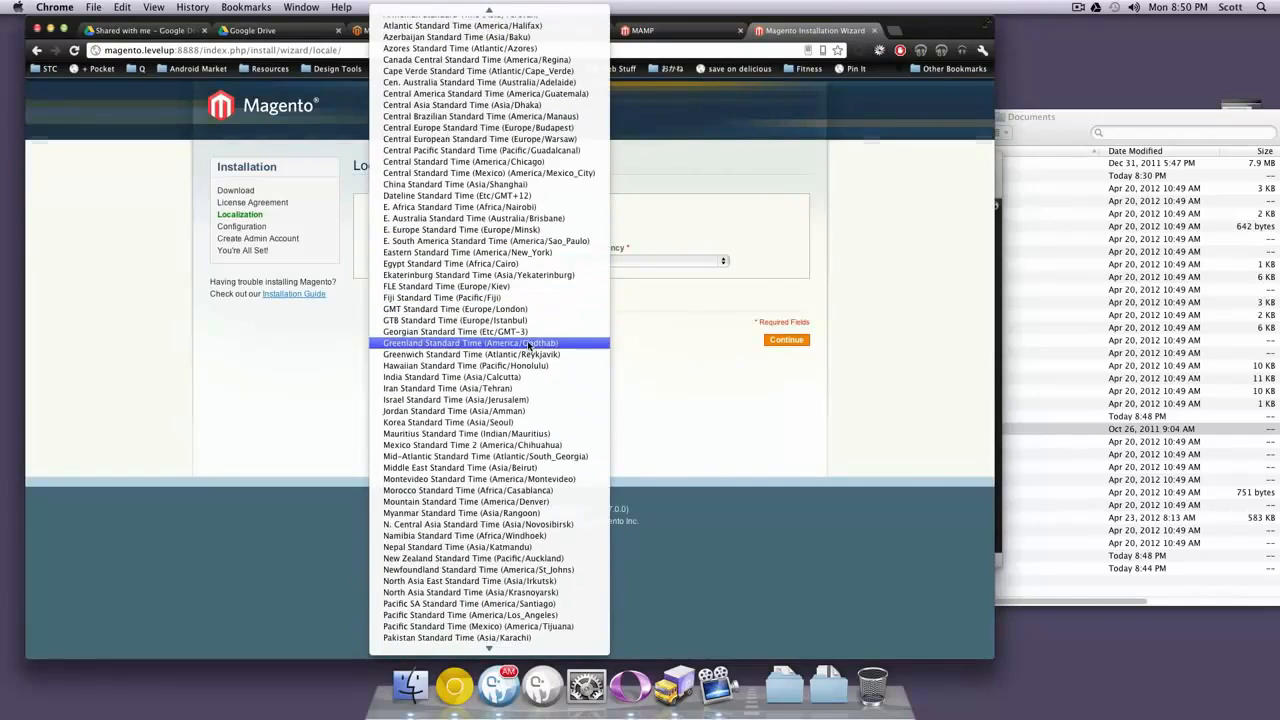
{"action": "left_click", "coordinate": [495, 252]}
Keep US Dollar as the default currency and continue to Configuration
{"action": "left_click", "coordinate": [690, 260]}
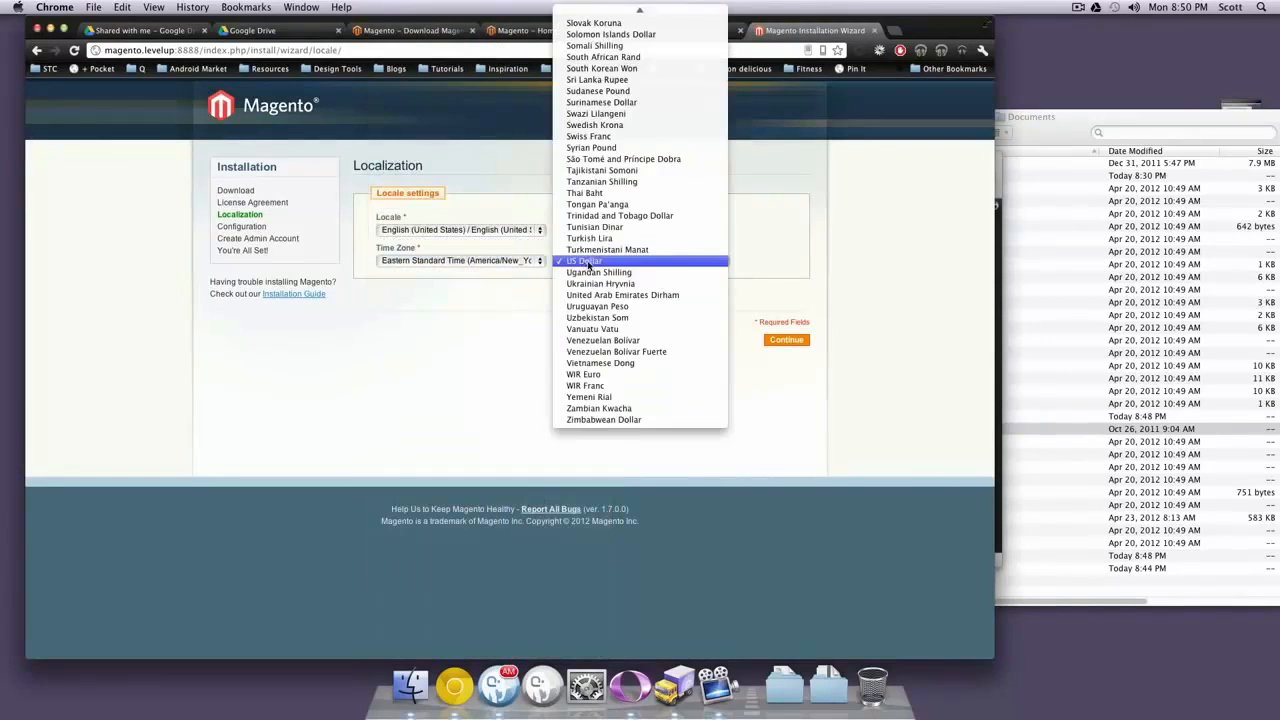
{"action": "left_click", "coordinate": [796, 266]}
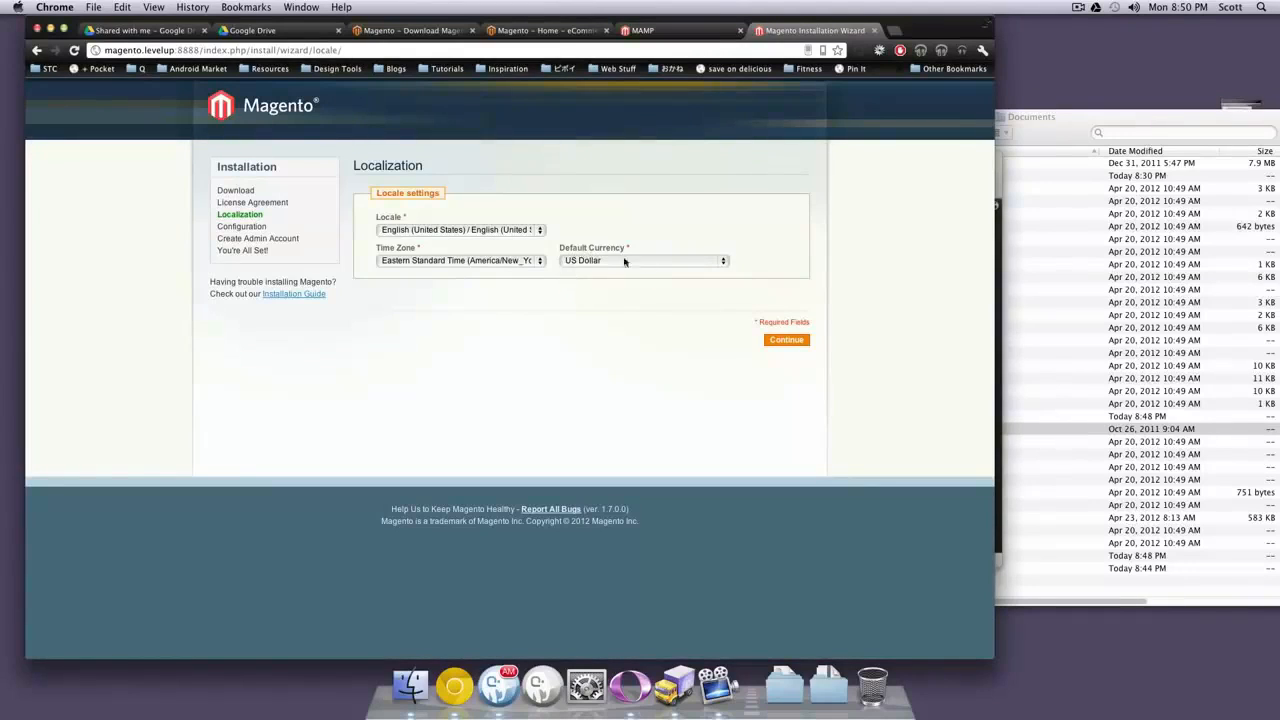
{"action": "left_click", "coordinate": [786, 340]}
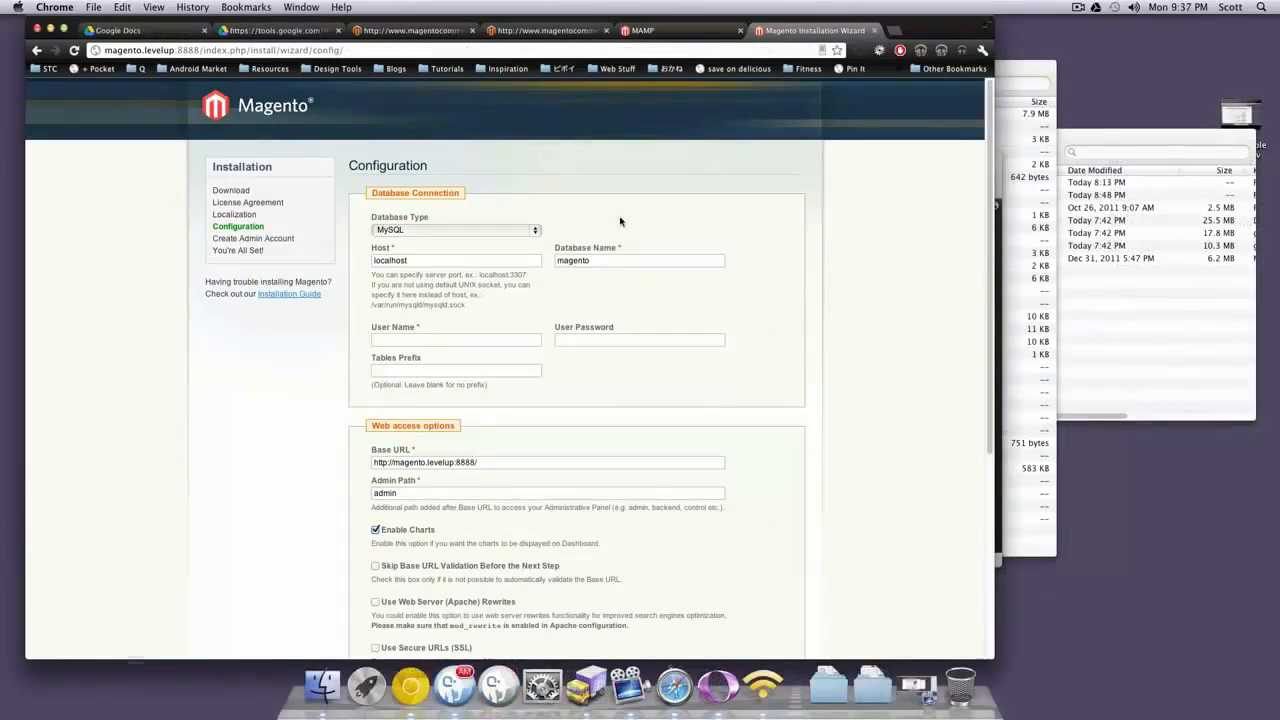
Set the database connection to host localhost, database level_mag, and user root
{"action": "double_click", "coordinate": [374, 260]}
{"action": "double_click", "coordinate": [590, 260]}
{"action": "type", "text": "level"}
{"action": "key", "text": "Down"}
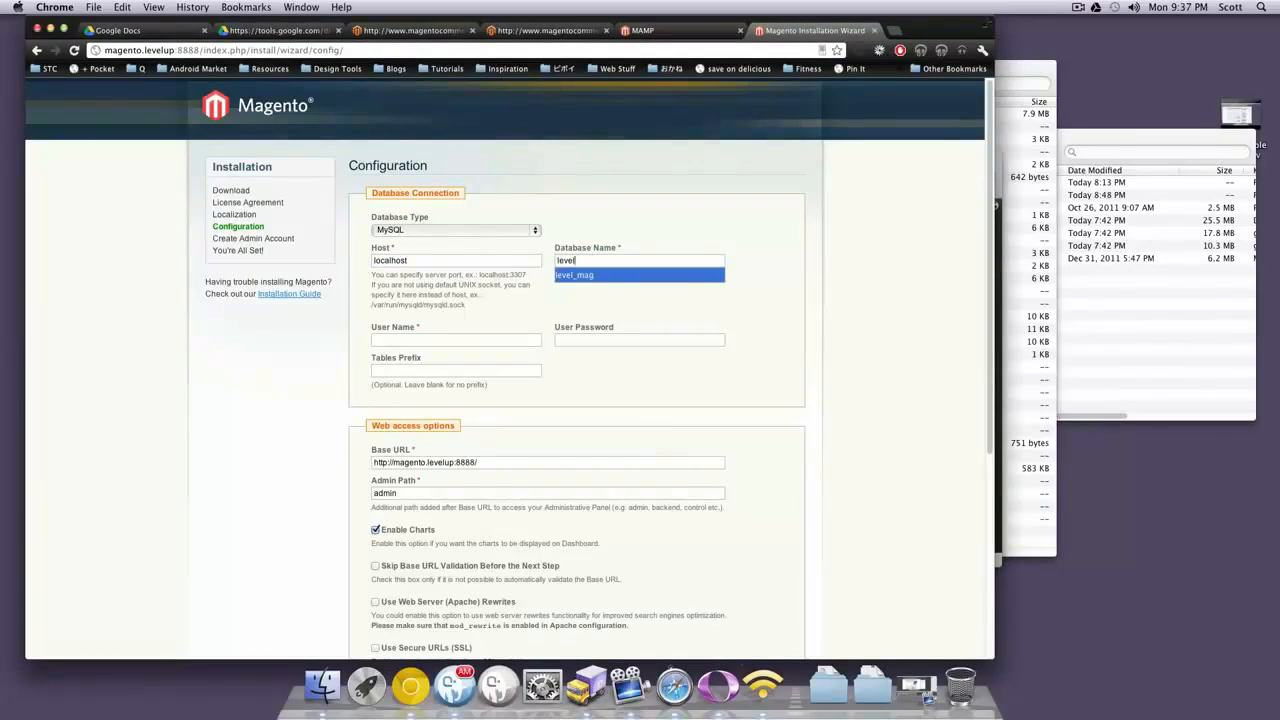
{"action": "key", "text": "Tab"}
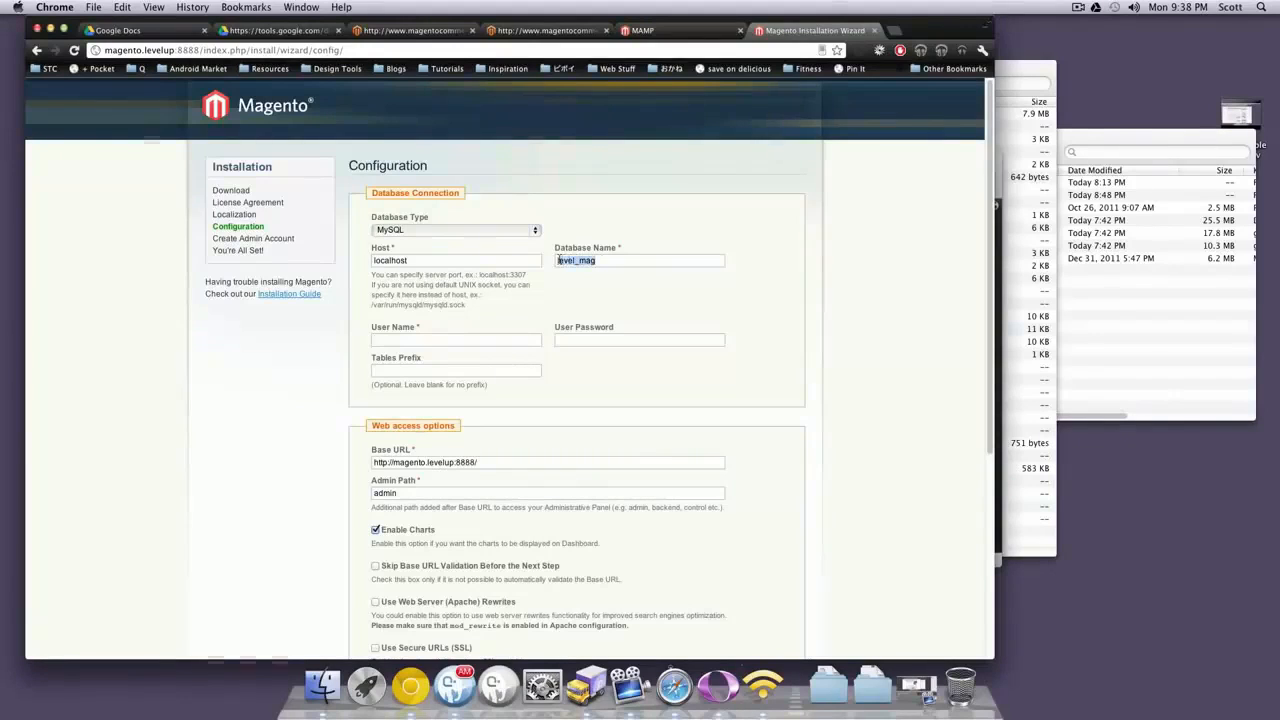
{"action": "double_click", "coordinate": [601, 260]}
{"action": "left_click", "coordinate": [448, 337]}
{"action": "type", "text": "root"}
{"action": "type", "text": "r"}
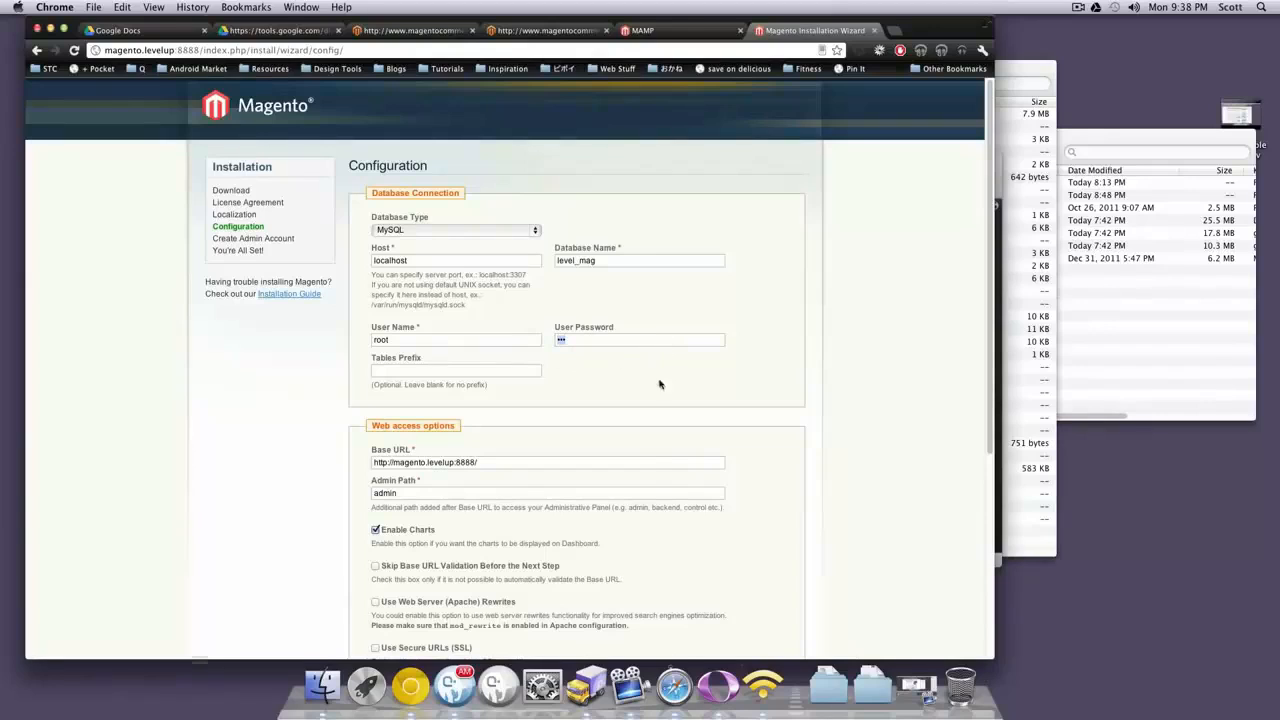
Review the Base URL, Admin Path and dashboard charts option, then submit the configuration
{"action": "scroll", "coordinate": [660, 380], "scroll_direction": "down", "scroll_amount": 3}
{"action": "left_click_drag", "start_coordinate": [480, 353], "coordinate": [372, 348]}
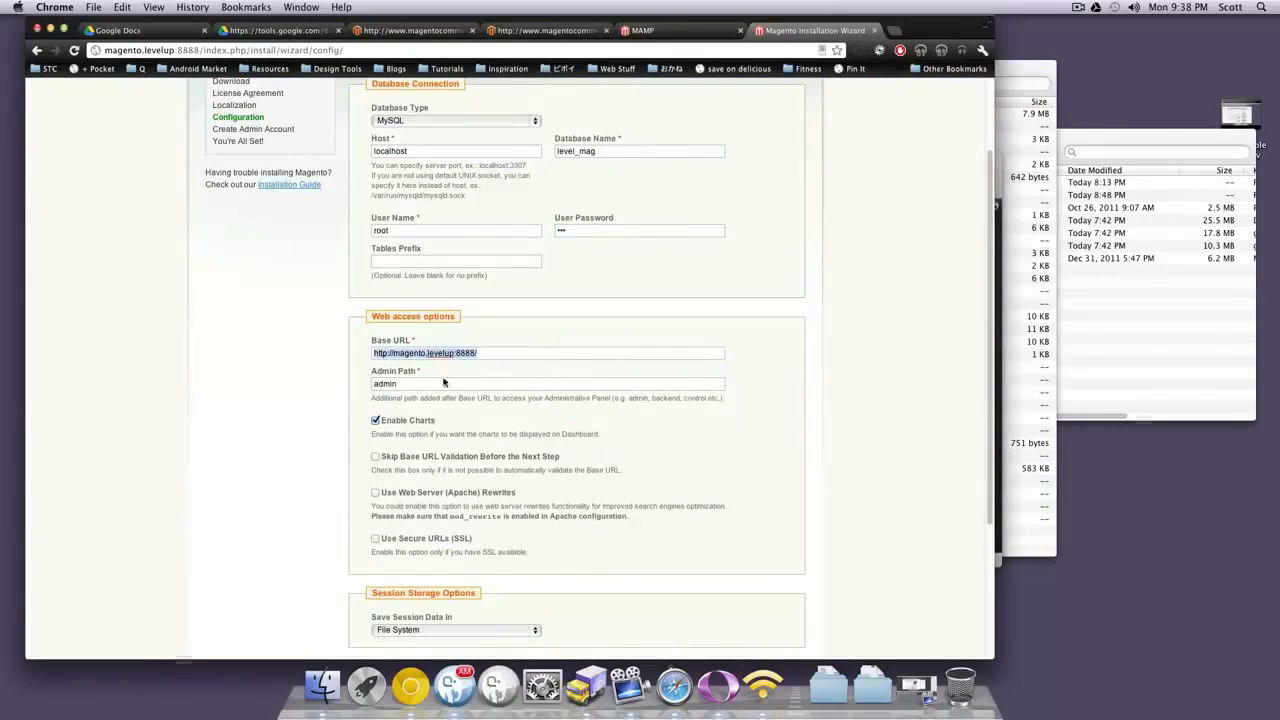
{"action": "left_click_drag", "start_coordinate": [452, 384], "coordinate": [267, 374]}
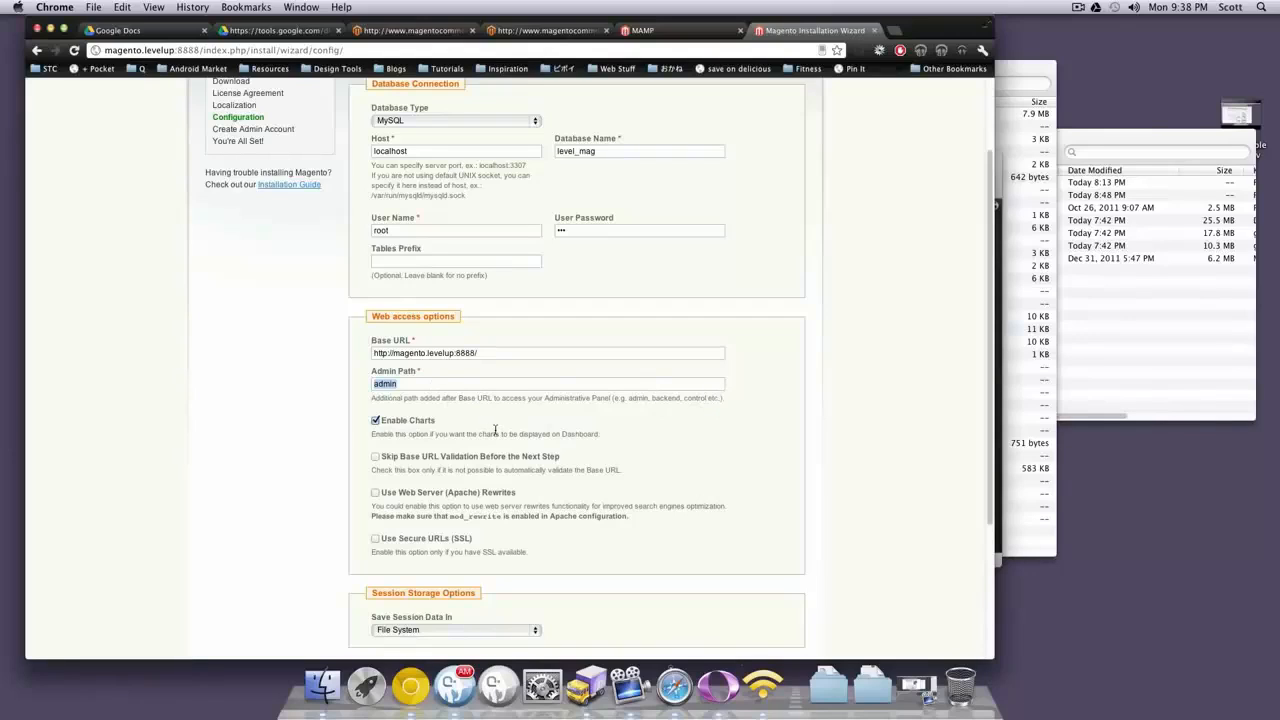
{"action": "left_click_drag", "start_coordinate": [439, 422], "coordinate": [400, 422]}
{"action": "left_click", "coordinate": [466, 434]}
{"action": "scroll", "coordinate": [487, 461], "scroll_direction": "down", "scroll_amount": 1}
{"action": "scroll", "coordinate": [485, 459], "scroll_direction": "down", "scroll_amount": 5}
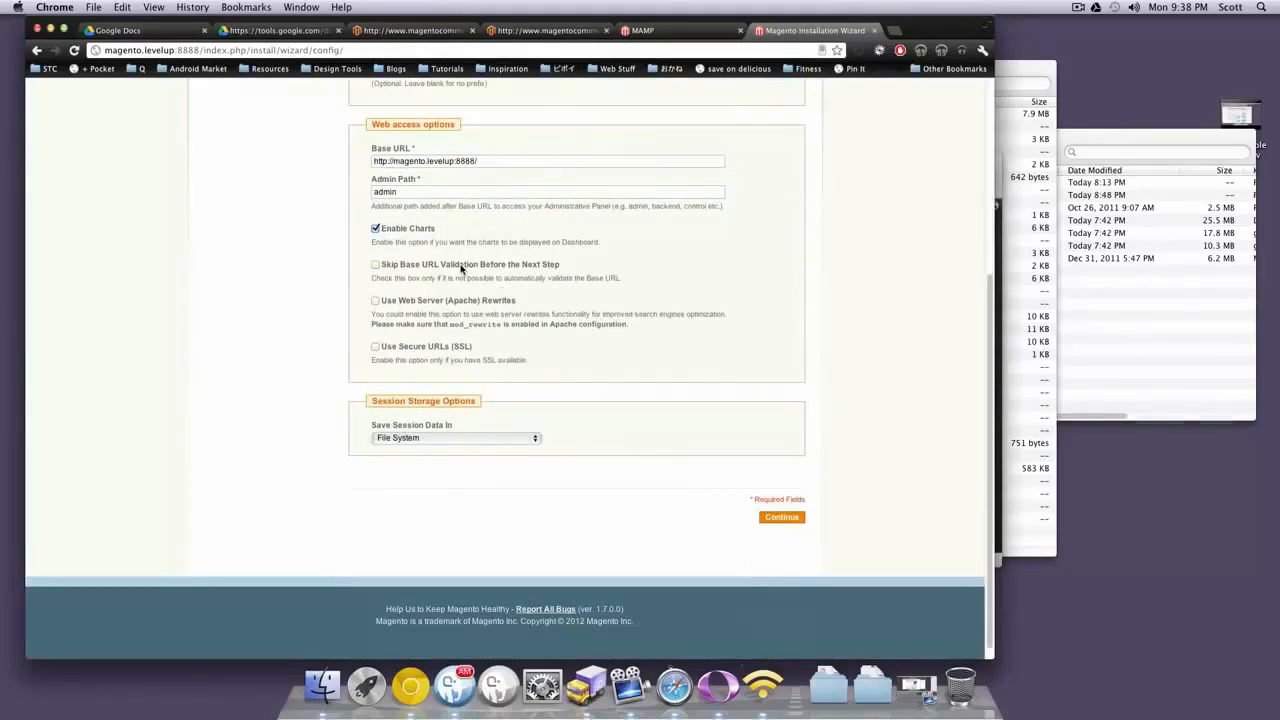
{"action": "left_click_drag", "start_coordinate": [466, 288], "coordinate": [606, 361]}
{"action": "left_click", "coordinate": [590, 363]}
{"action": "left_click", "coordinate": [778, 517]}
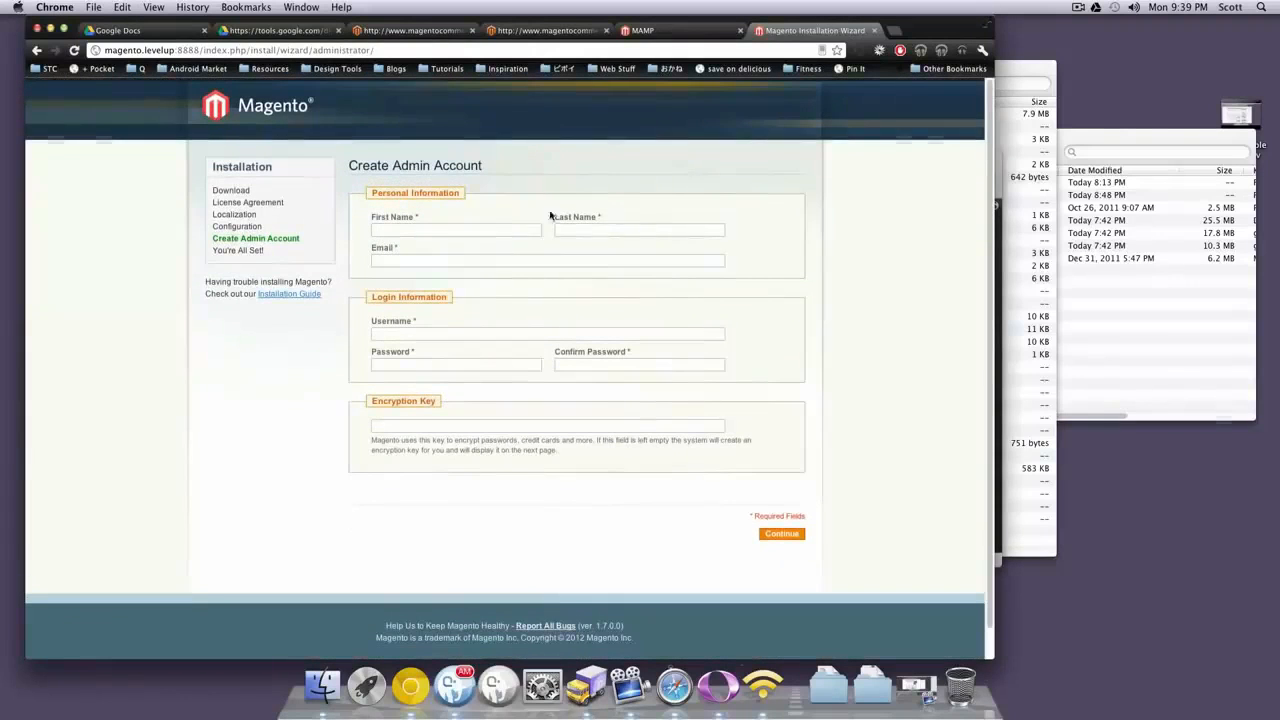
Enter the admin's first name, last name and the suggested e-mail address
{"action": "left_click", "coordinate": [510, 227]}
{"action": "type", "text": "S"}
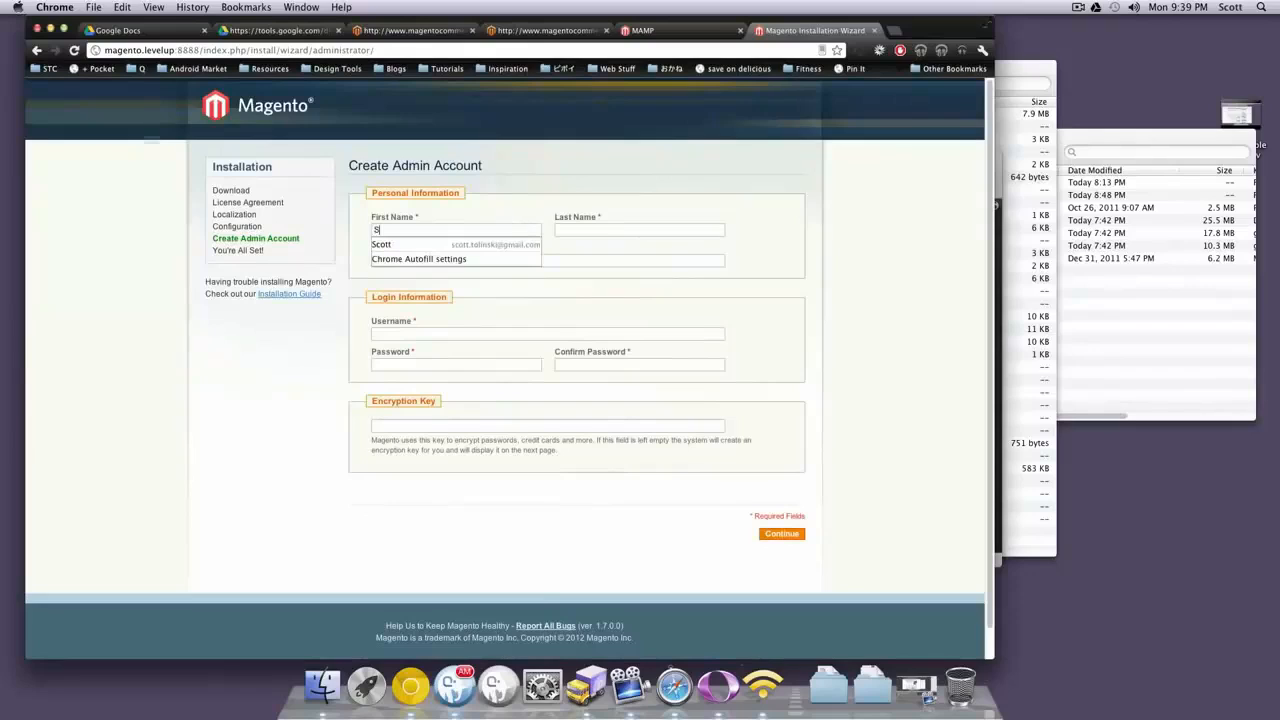
{"action": "type", "text": "cott"}
{"action": "key", "text": "Tab"}
{"action": "type", "text": "To"}
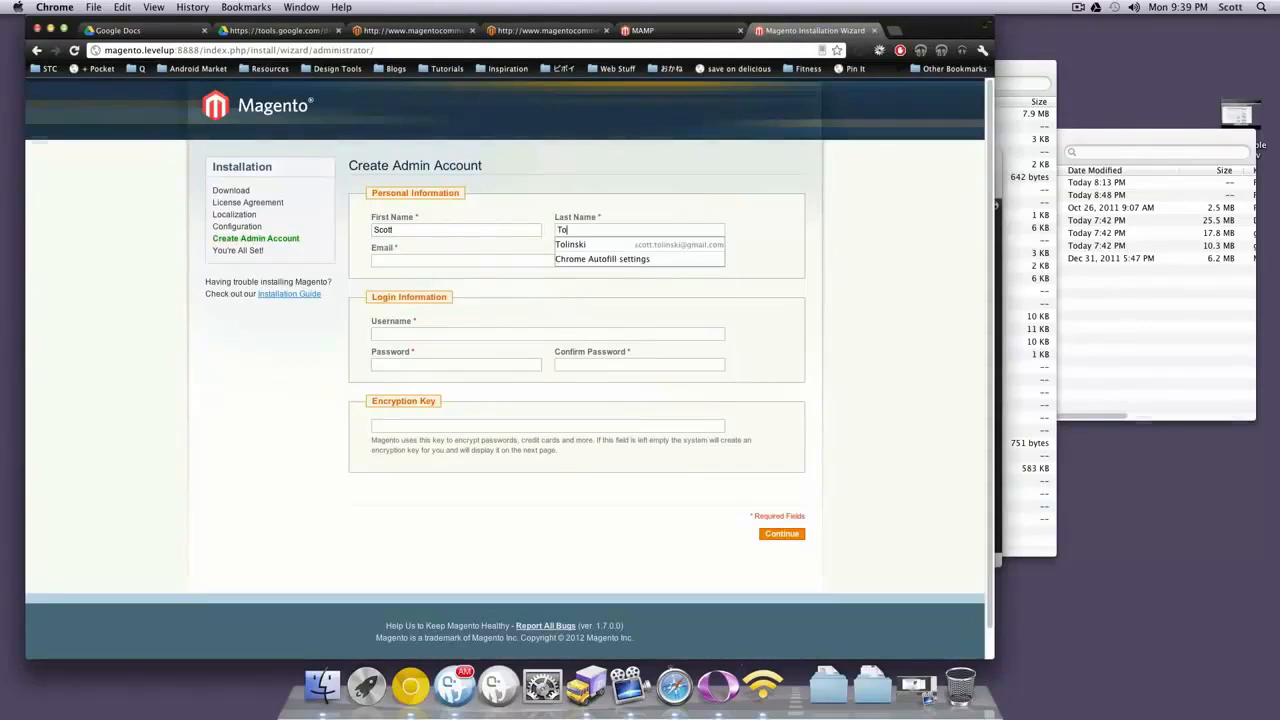
{"action": "type", "text": "linski"}
{"action": "key", "text": "Tab"}
{"action": "type", "text": "sco"}
{"action": "key", "text": "Down"}
{"action": "key", "text": "Return"}
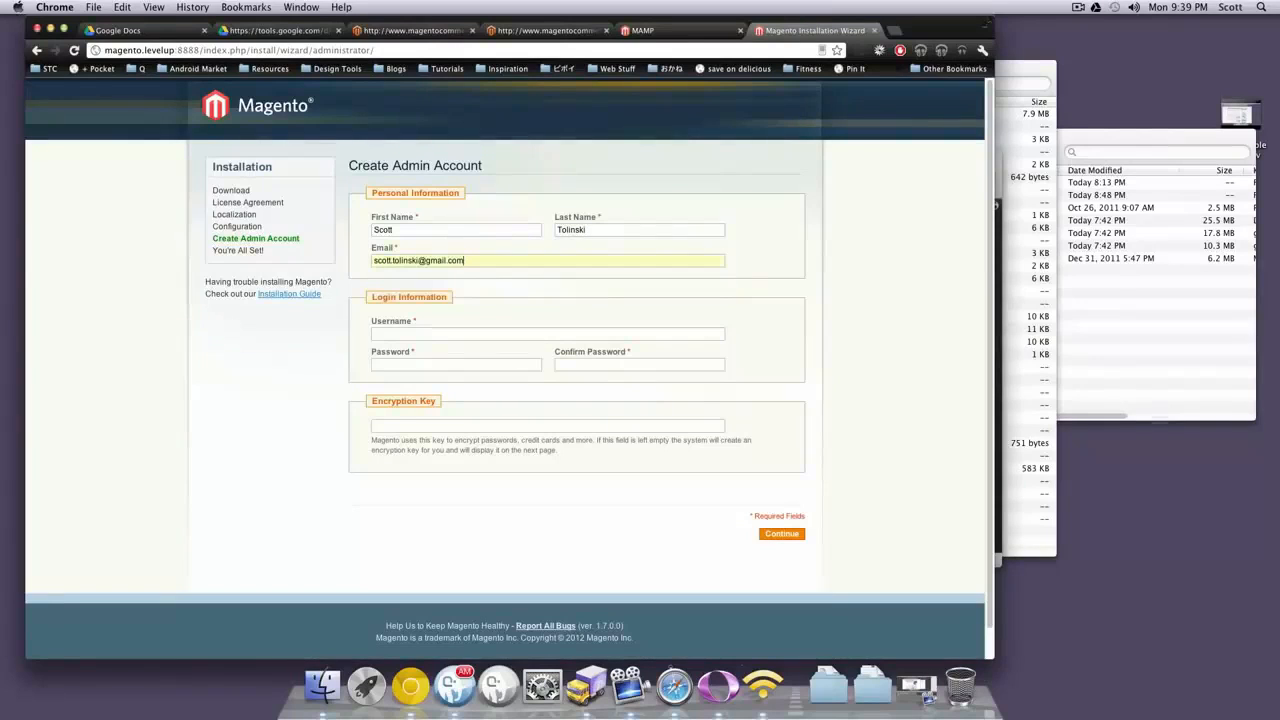
Enter the admin username and password, then submit the account details
{"action": "left_click", "coordinate": [431, 335]}
{"action": "type", "text": "adi"}
{"action": "key", "text": "BackSpace"}
{"action": "key", "text": "Tab"}
{"action": "type", "text": "admin123"}
{"action": "key", "text": "Tab"}
{"action": "mouse_move", "coordinate": [636, 439]}
{"action": "left_mouse_down"}
{"action": "mouse_move", "coordinate": [730, 441]}
{"action": "mouse_move", "coordinate": [635, 455]}
{"action": "left_mouse_up"}
{"action": "left_click", "coordinate": [562, 453]}
{"action": "left_click", "coordinate": [774, 536]}
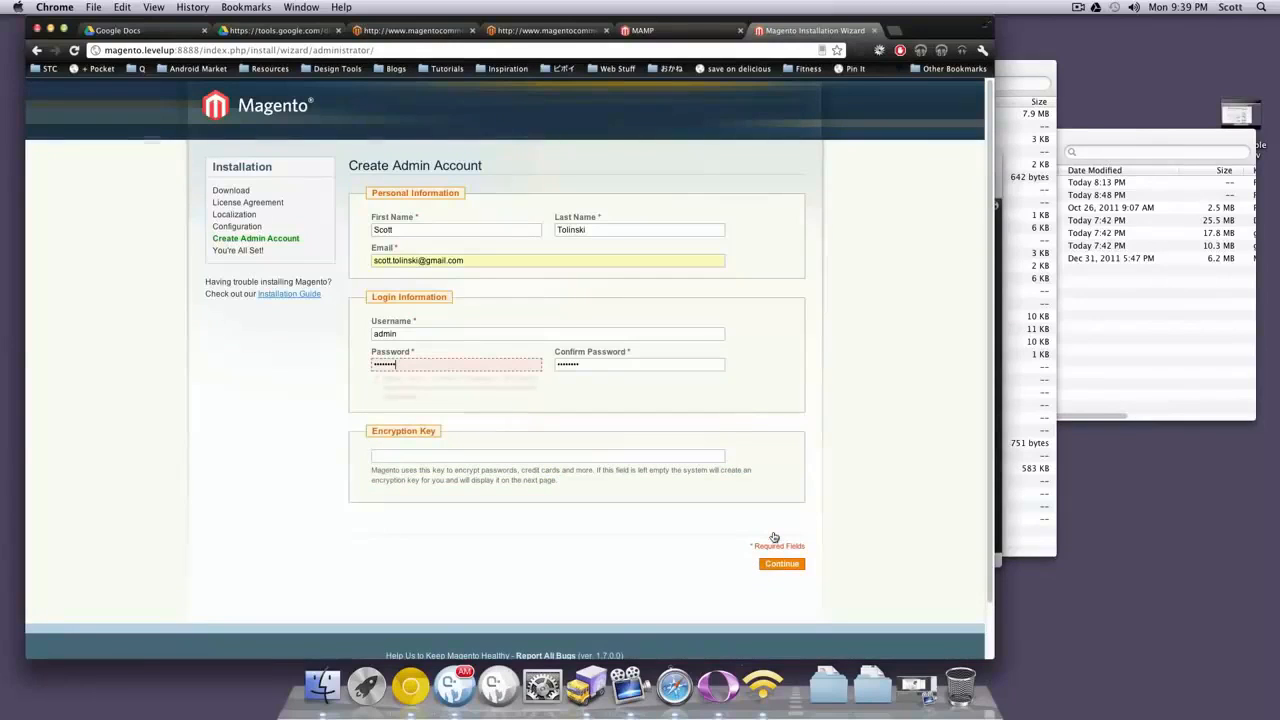
Review the password length error and move to the password confirmation field
{"action": "double_click", "coordinate": [470, 365]}
{"action": "left_click_drag", "start_coordinate": [474, 402], "coordinate": [360, 379]}
{"action": "left_click", "coordinate": [457, 406]}
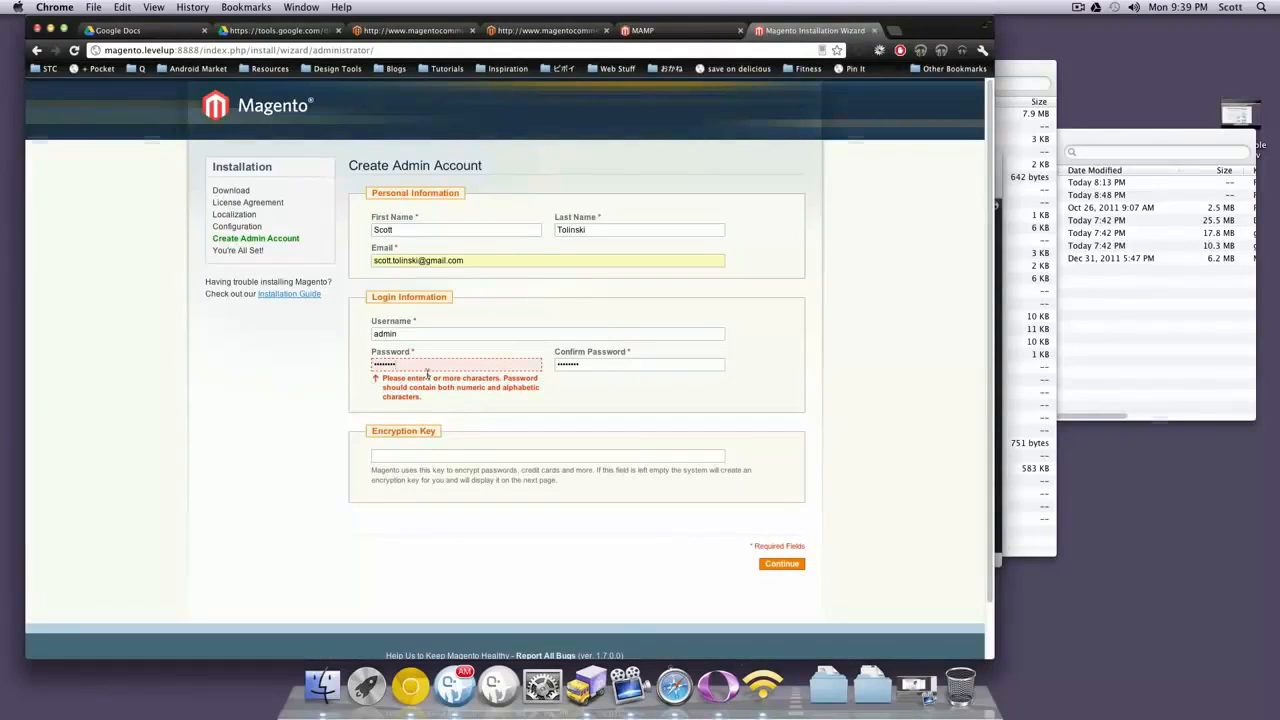
{"action": "left_click", "coordinate": [630, 363]}
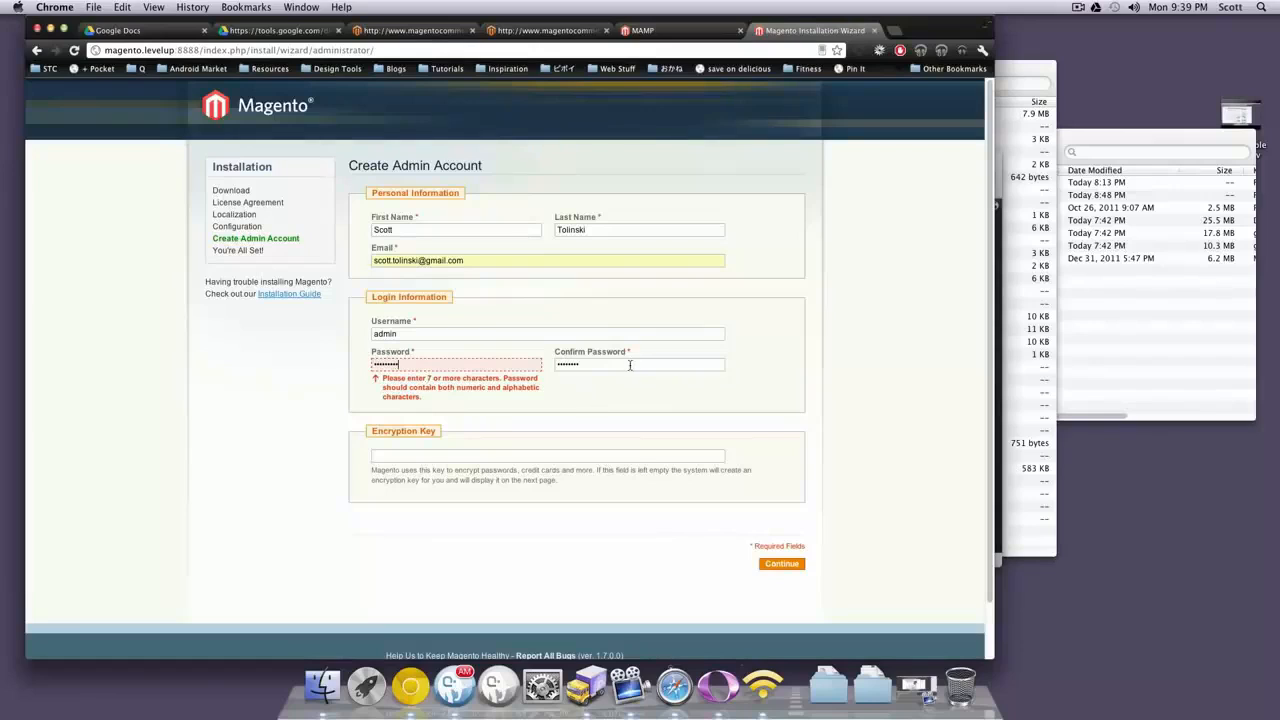
Submit the admin account to finish installing, then select and copy the encryption key
{"action": "left_click", "coordinate": [778, 564]}
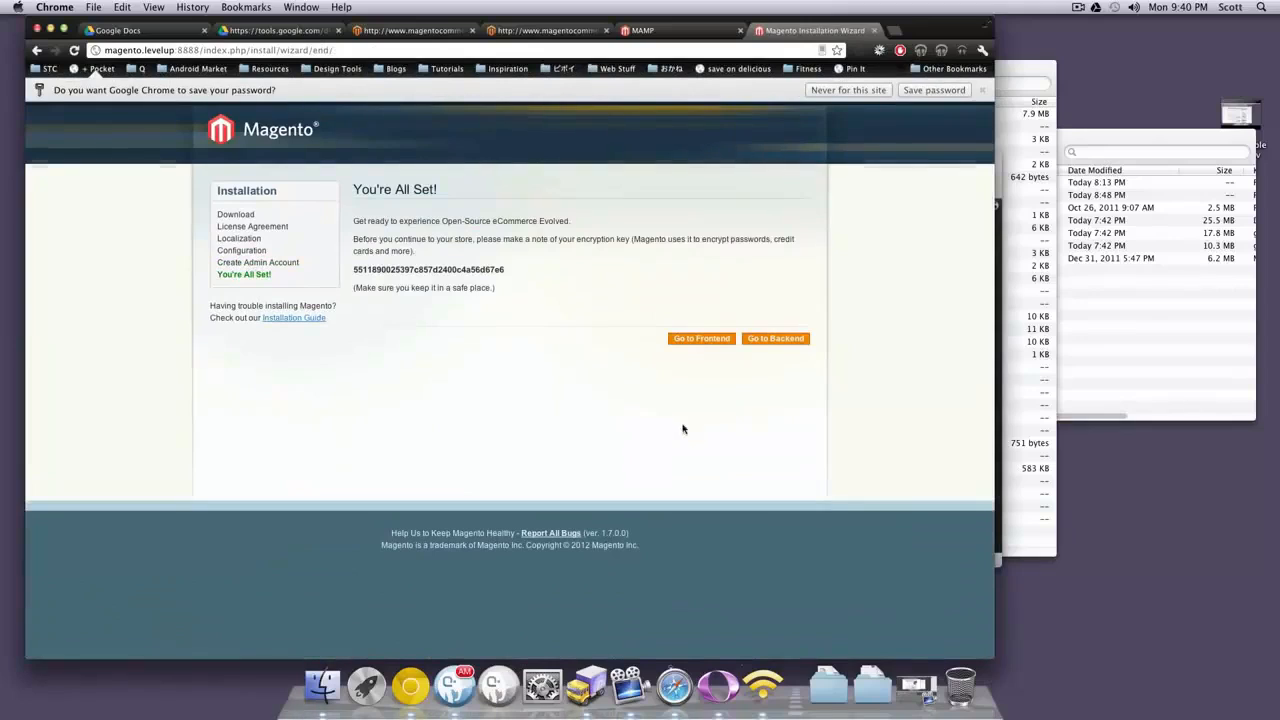
{"action": "left_click_drag", "start_coordinate": [512, 268], "coordinate": [486, 263]}
{"action": "double_click", "coordinate": [403, 269]}
{"action": "double_click", "coordinate": [449, 270]}
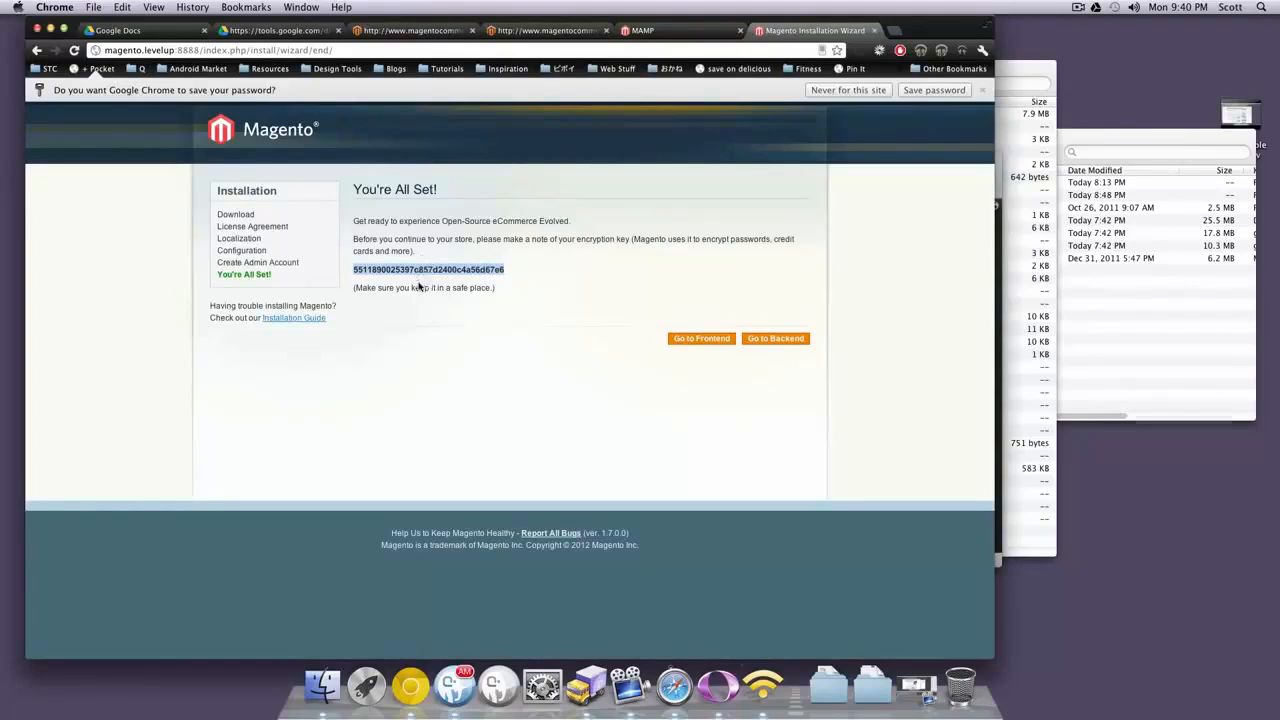
{"action": "key", "text": "super+c"}
Preview the desktop screenshot of the You're All Set! page, then re-highlight the encryption key
{"action": "left_click", "coordinate": [614, 252]}
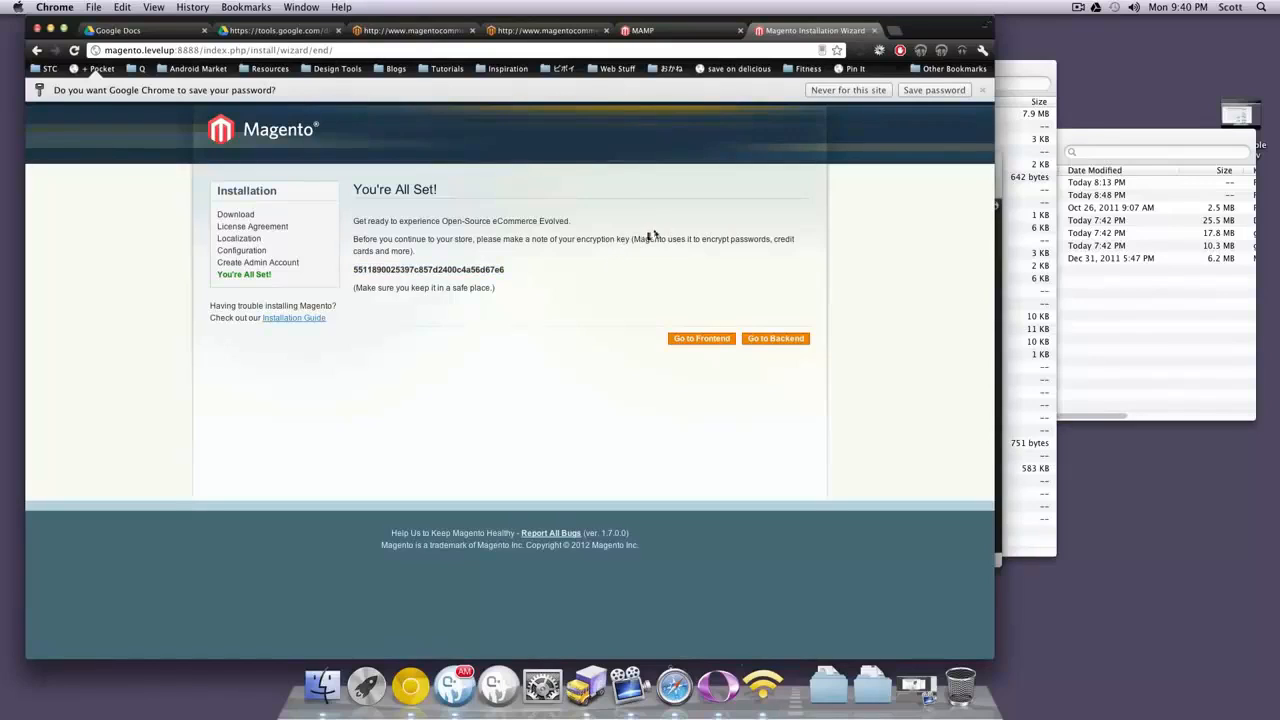
{"action": "left_click", "coordinate": [1242, 45]}
{"action": "key", "text": "space"}
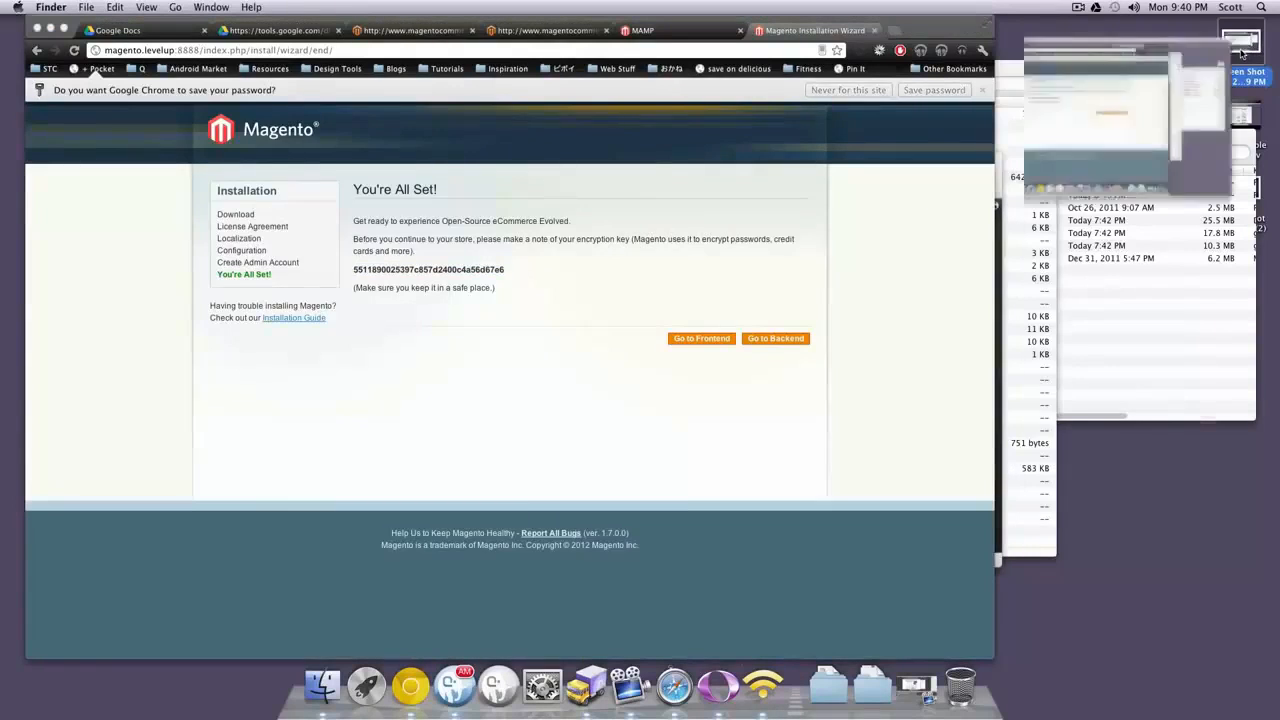
{"action": "key", "text": "space"}
{"action": "left_click", "coordinate": [630, 271]}
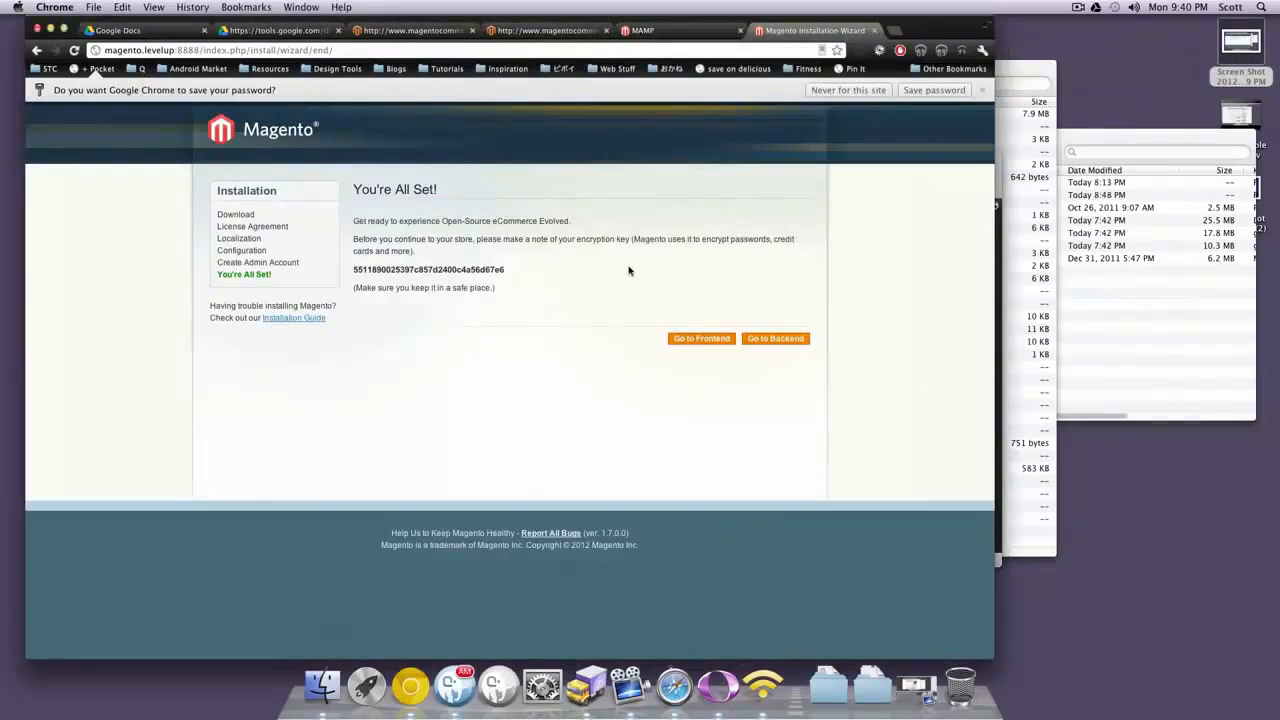
{"action": "left_click_drag", "start_coordinate": [505, 270], "coordinate": [352, 271]}
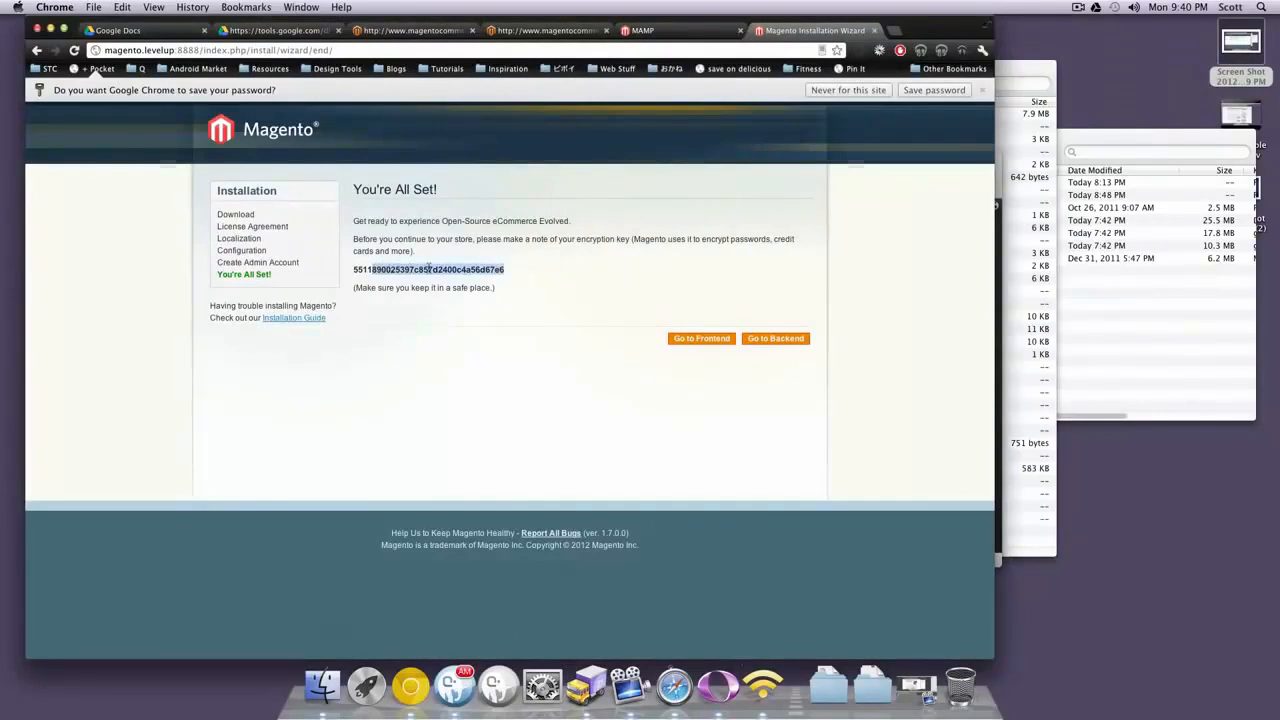
{"action": "left_click", "coordinate": [533, 270]}
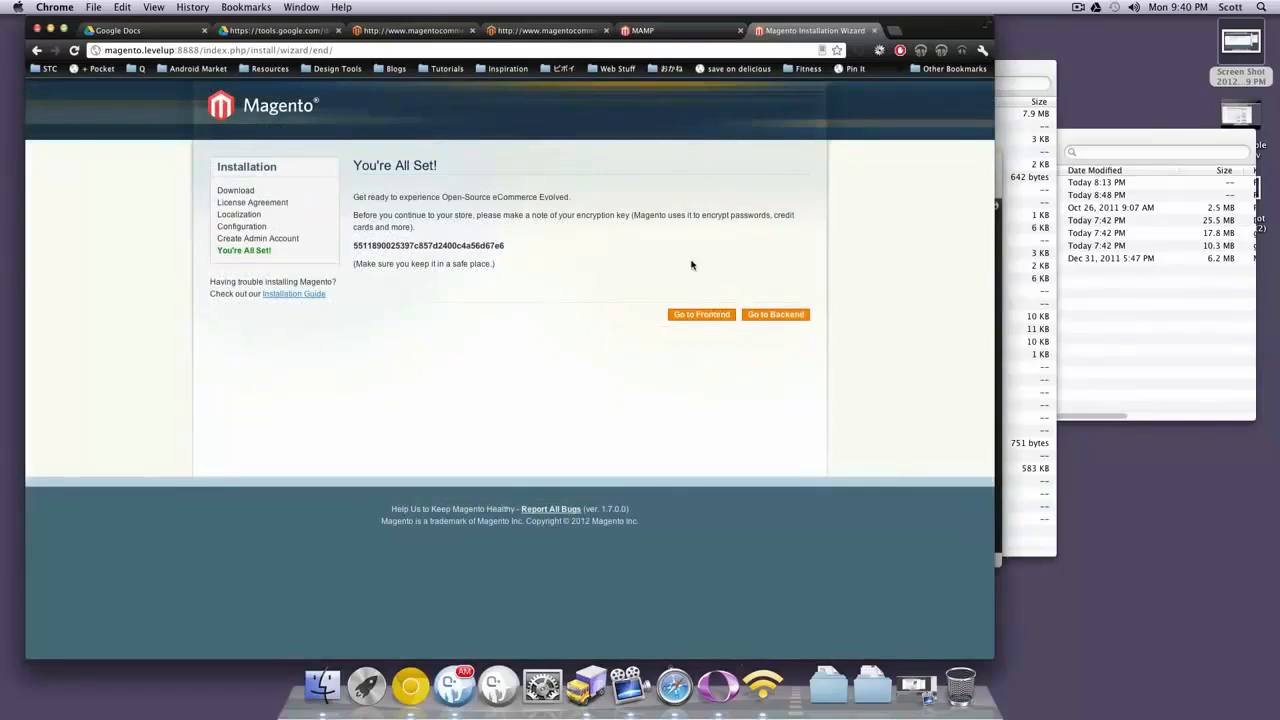
Open the sample-data storefront and go to the Sony VAIO notebook product page
{"action": "left_click", "coordinate": [711, 316]}
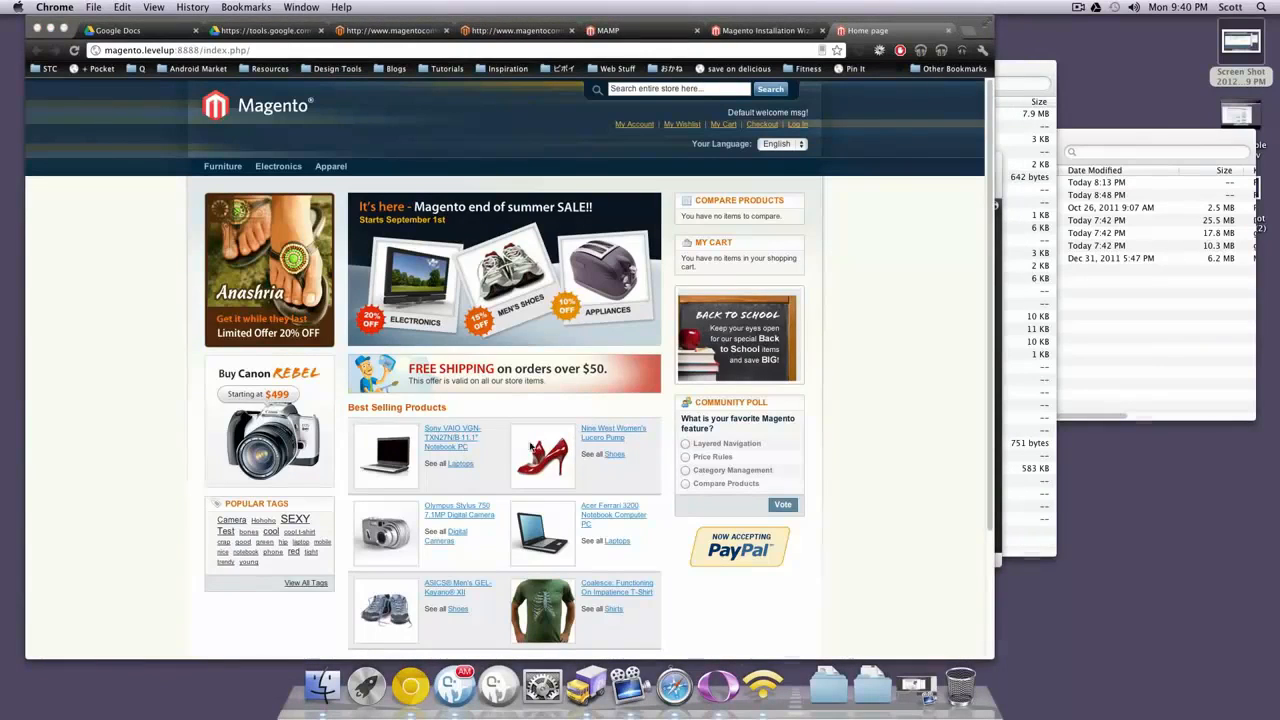
{"action": "scroll", "coordinate": [829, 380], "scroll_direction": "down", "scroll_amount": 3}
{"action": "left_click", "coordinate": [463, 352]}
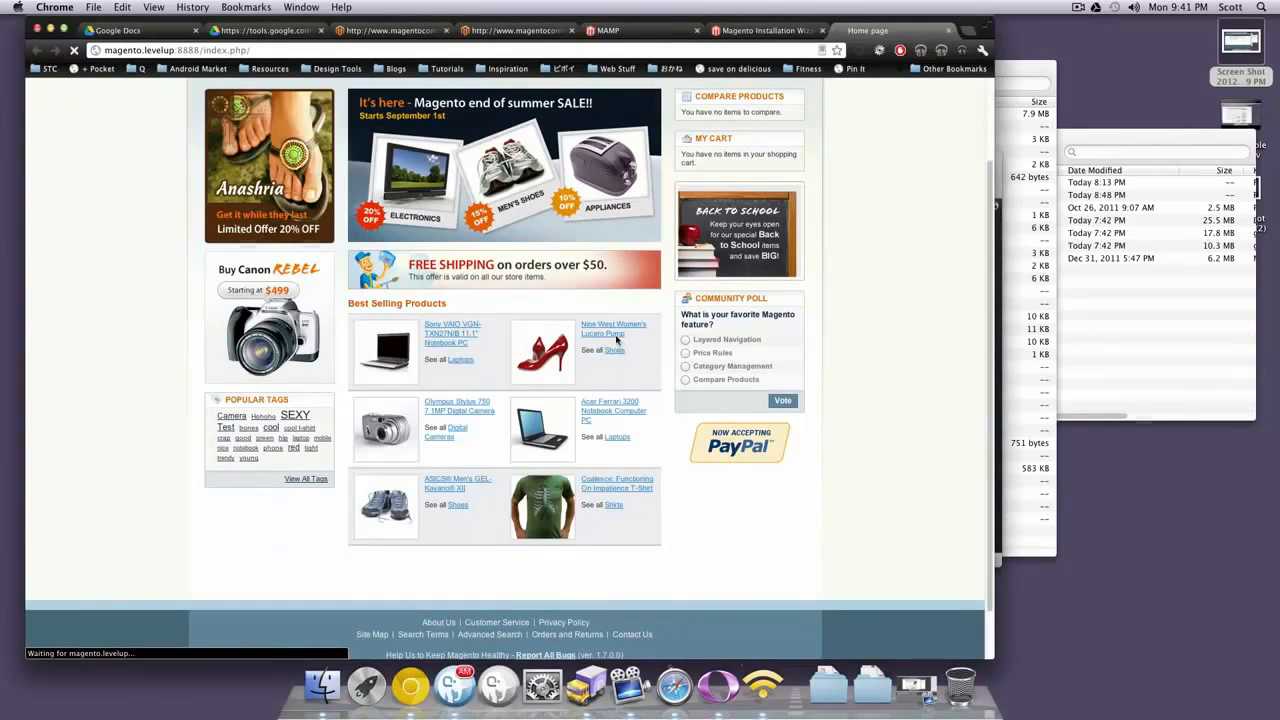
Adjust the Sony VAIO image zoom slider, then return to the store home page via the logo
{"action": "scroll", "coordinate": [543, 320], "scroll_direction": "down", "scroll_amount": 2}
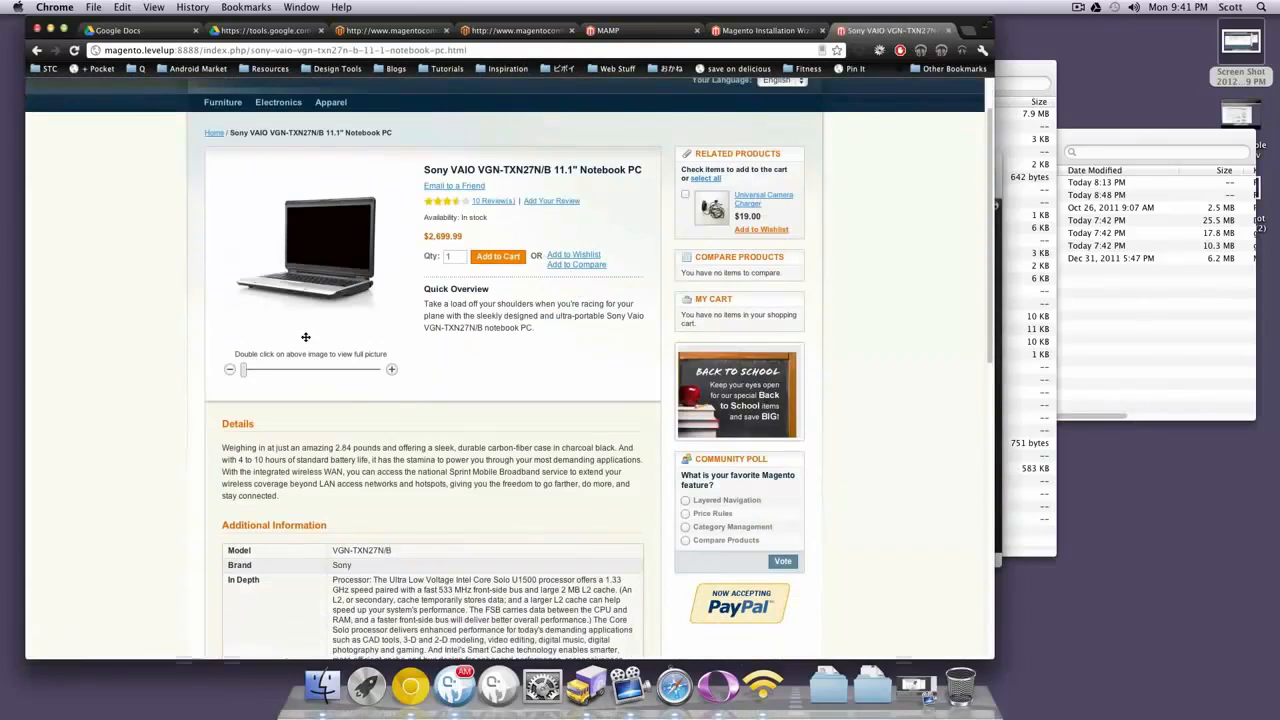
{"action": "mouse_move", "coordinate": [248, 370]}
{"action": "left_mouse_down"}
{"action": "mouse_move", "coordinate": [286, 372]}
{"action": "mouse_move", "coordinate": [264, 371]}
{"action": "left_mouse_up"}
{"action": "scroll", "coordinate": [466, 348], "scroll_direction": "up", "scroll_amount": 2}
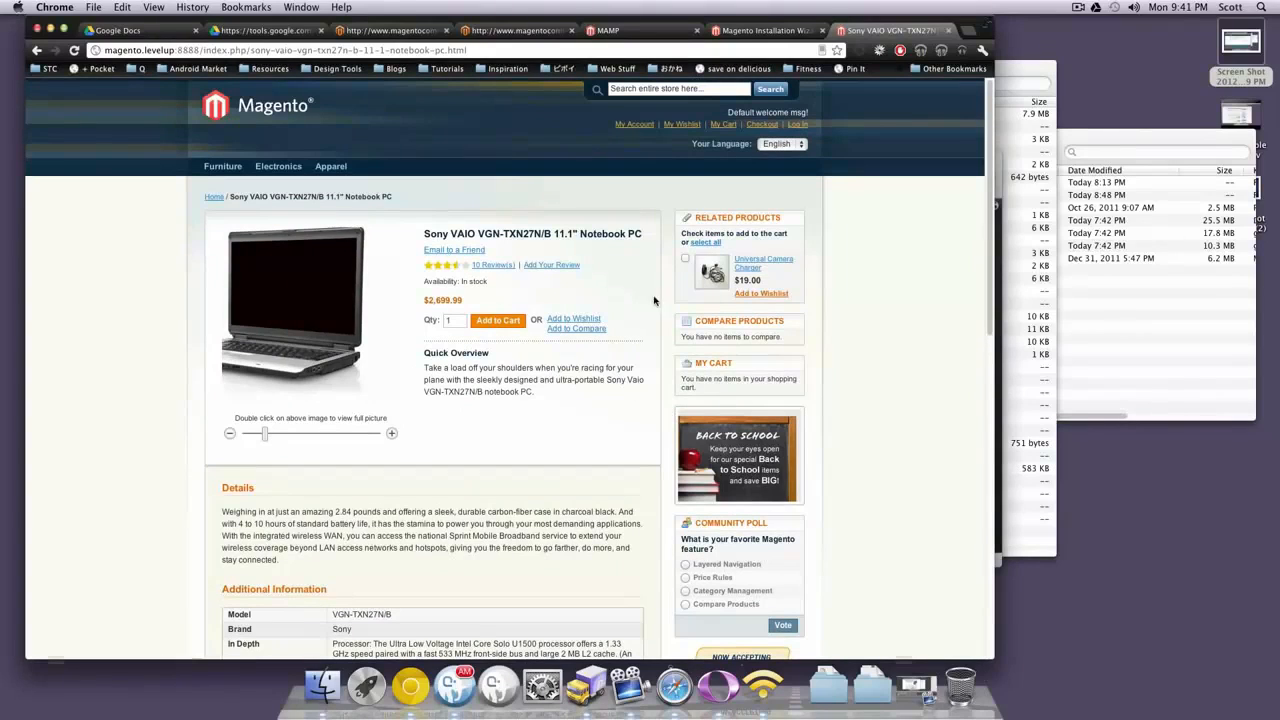
{"action": "scroll", "coordinate": [612, 408], "scroll_direction": "down", "scroll_amount": 5}
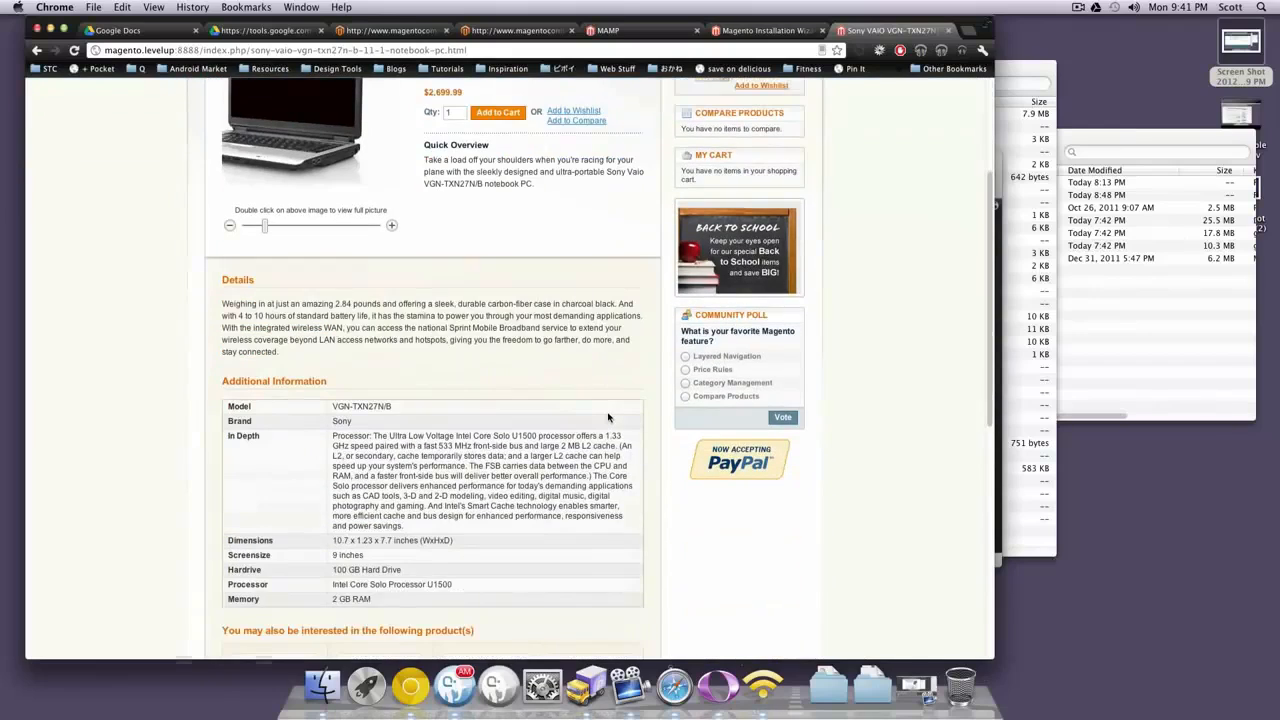
{"action": "scroll", "coordinate": [606, 423], "scroll_direction": "up", "scroll_amount": 5}
{"action": "scroll", "coordinate": [405, 225], "scroll_direction": "down", "scroll_amount": 2}
{"action": "scroll", "coordinate": [405, 225], "scroll_direction": "up", "scroll_amount": 2}
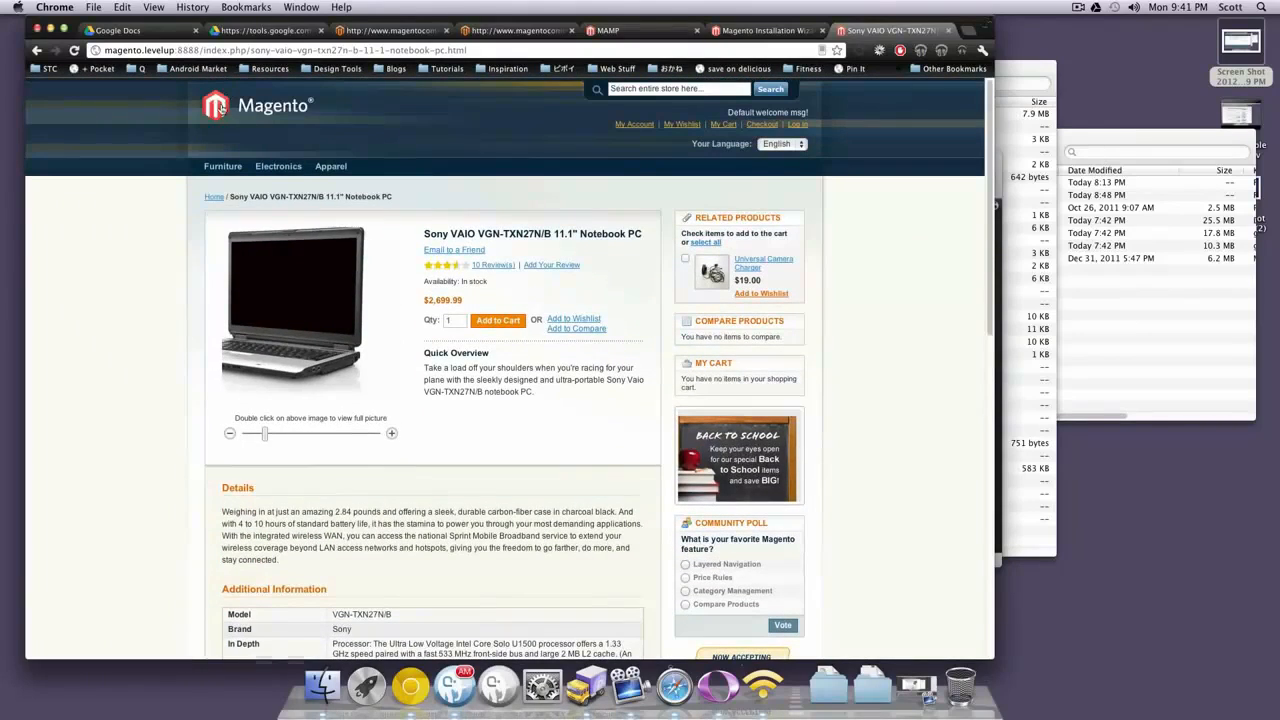
{"action": "left_click", "coordinate": [222, 112]}
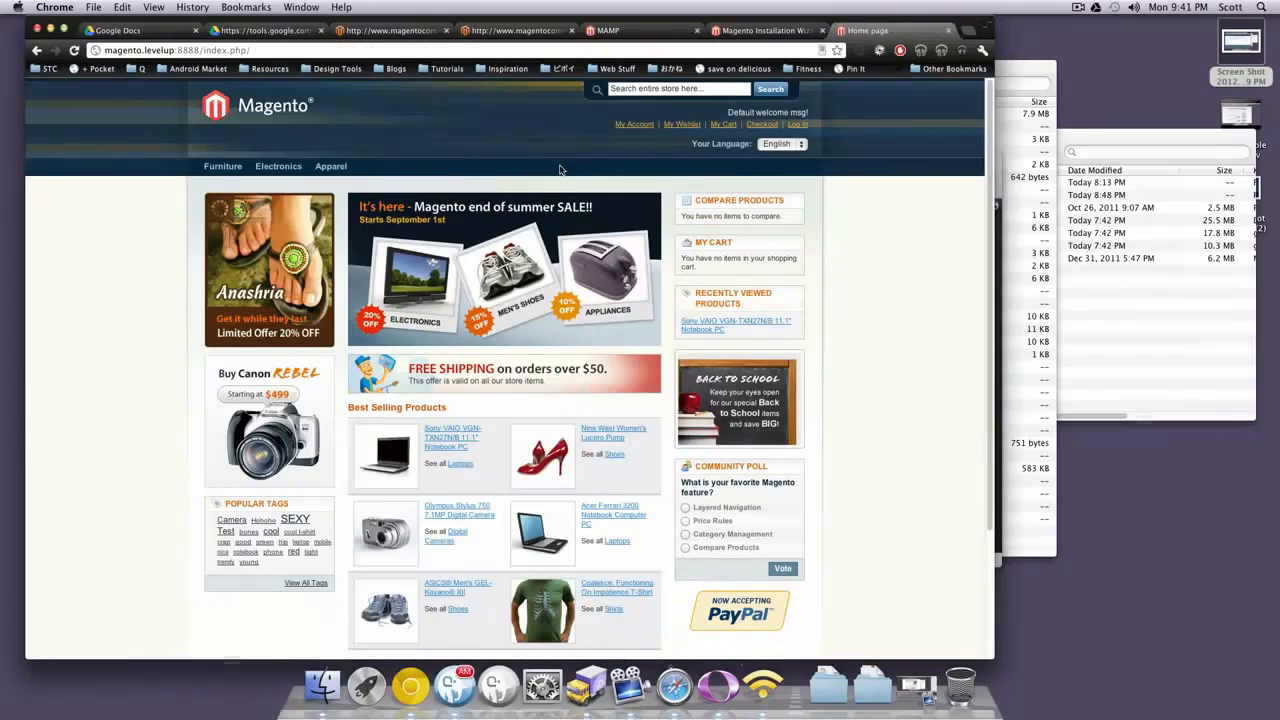